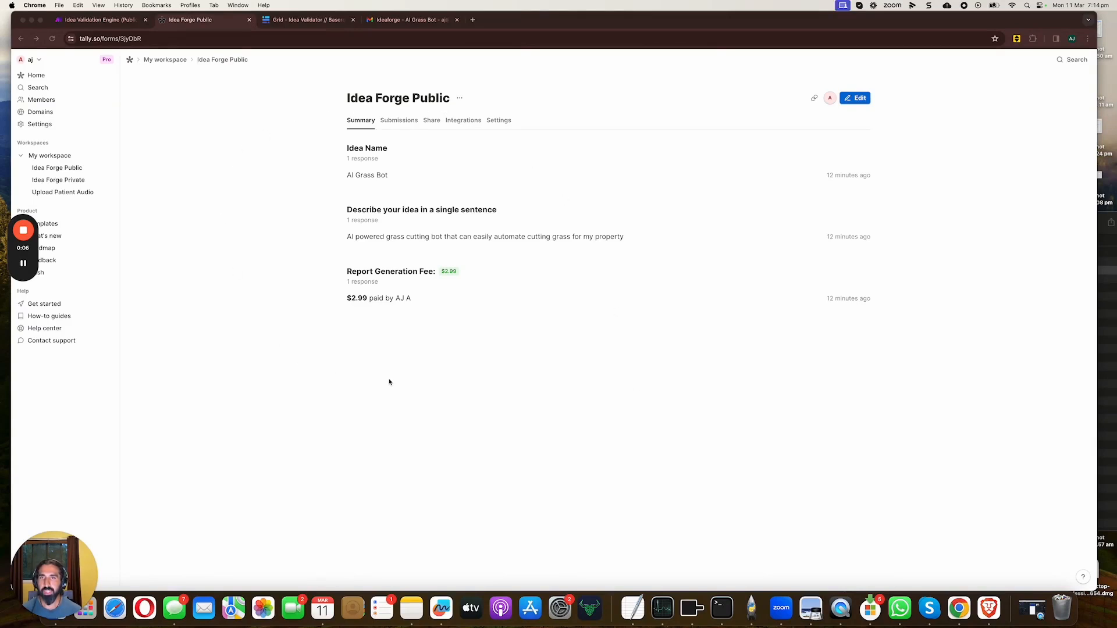
Review the Idea Forge Public form's summary, submissions, sharing options, integrations and settings, ending on its submissions.
{"action": "left_click", "coordinate": [393, 198]}
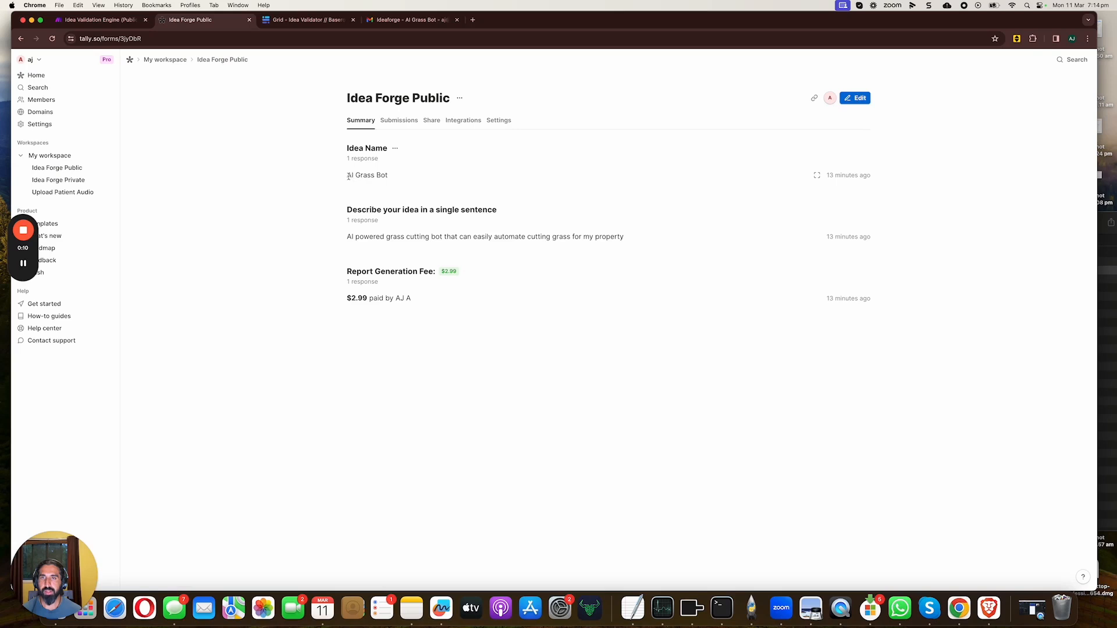
{"action": "left_click_drag", "start_coordinate": [348, 177], "coordinate": [386, 175]}
{"action": "left_click", "coordinate": [409, 124]}
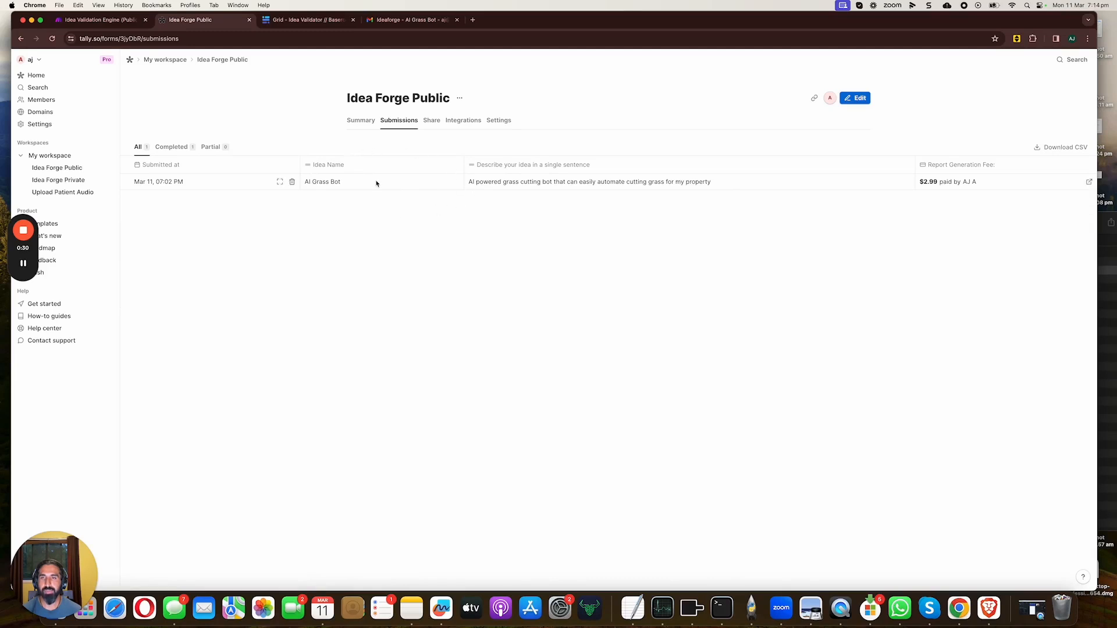
{"action": "left_click", "coordinate": [431, 122]}
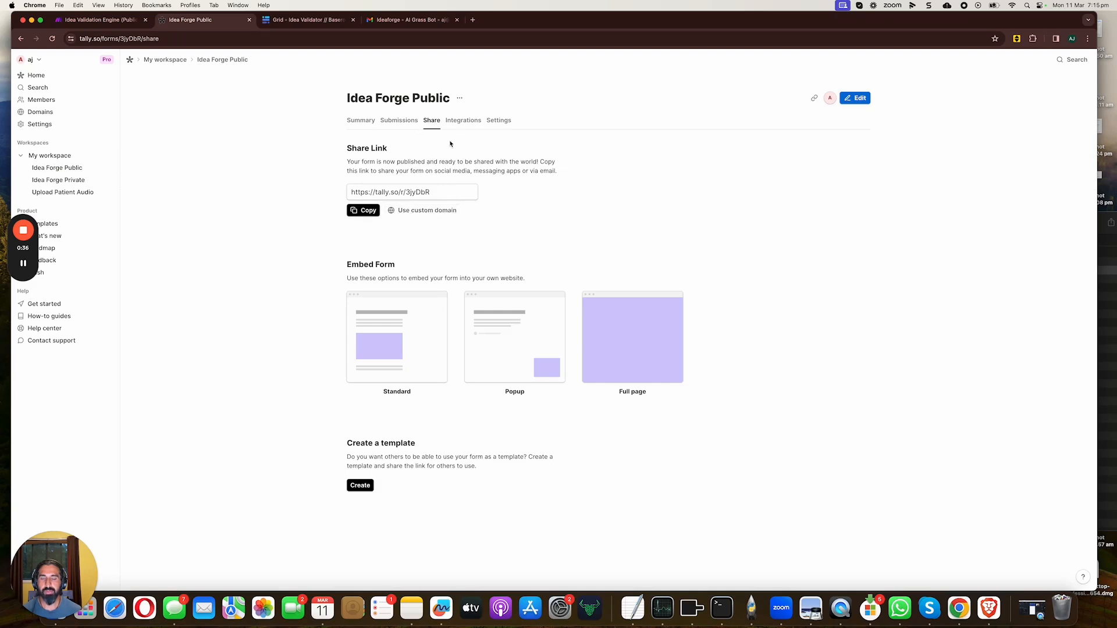
{"action": "left_click", "coordinate": [464, 122]}
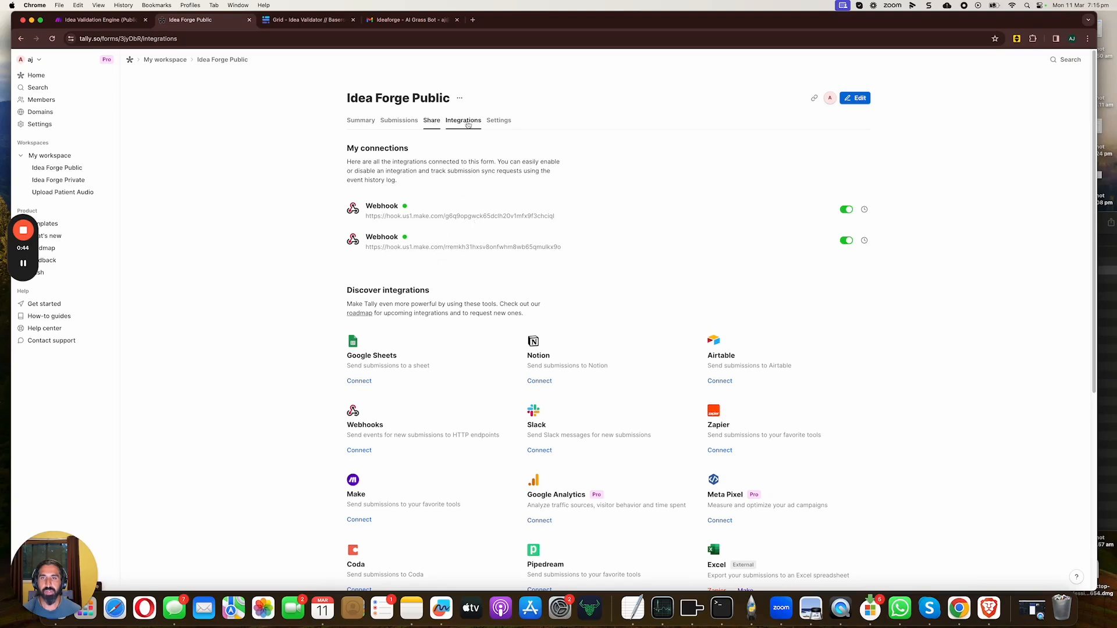
{"action": "left_click", "coordinate": [497, 122]}
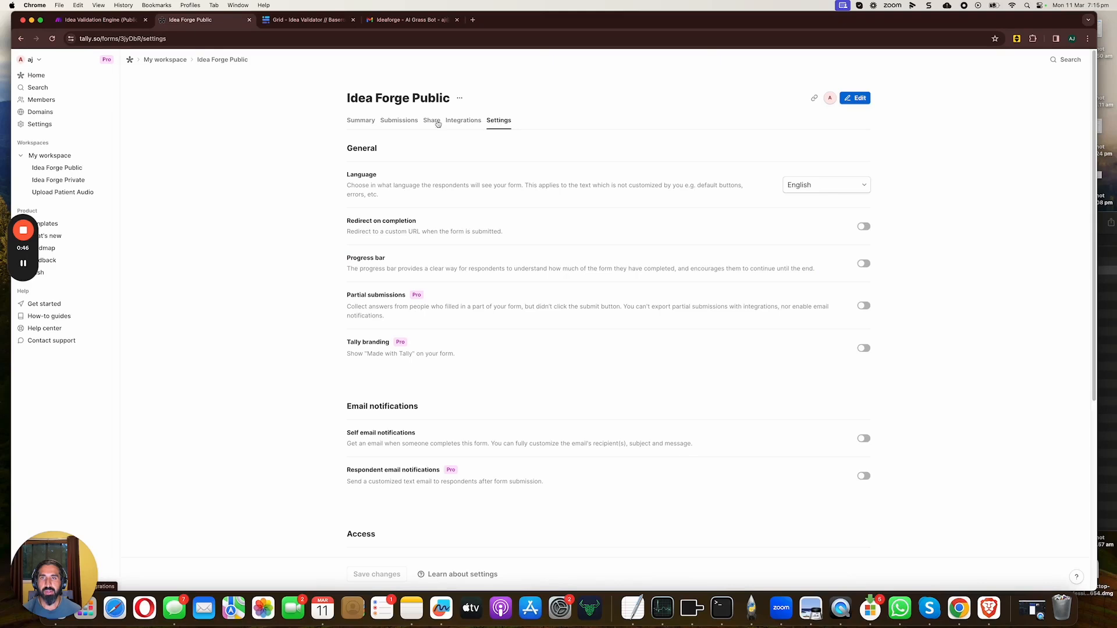
{"action": "left_click", "coordinate": [401, 123]}
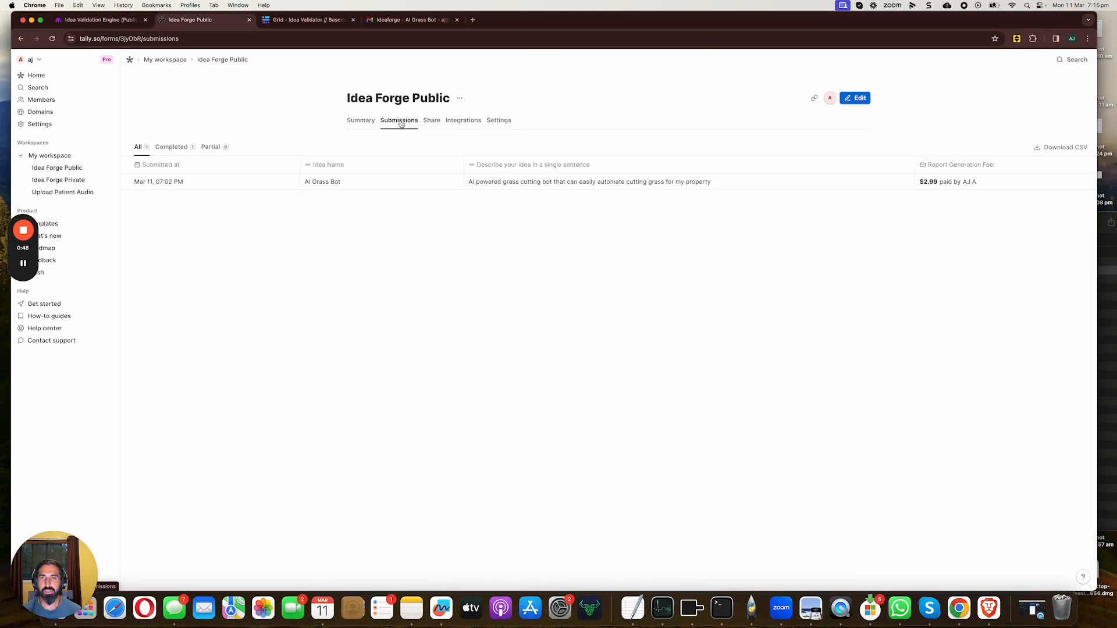
Open the Idea Forge Public form for editing and examine its intro text, idea questions and report fee payment block.
{"action": "left_click", "coordinate": [852, 102]}
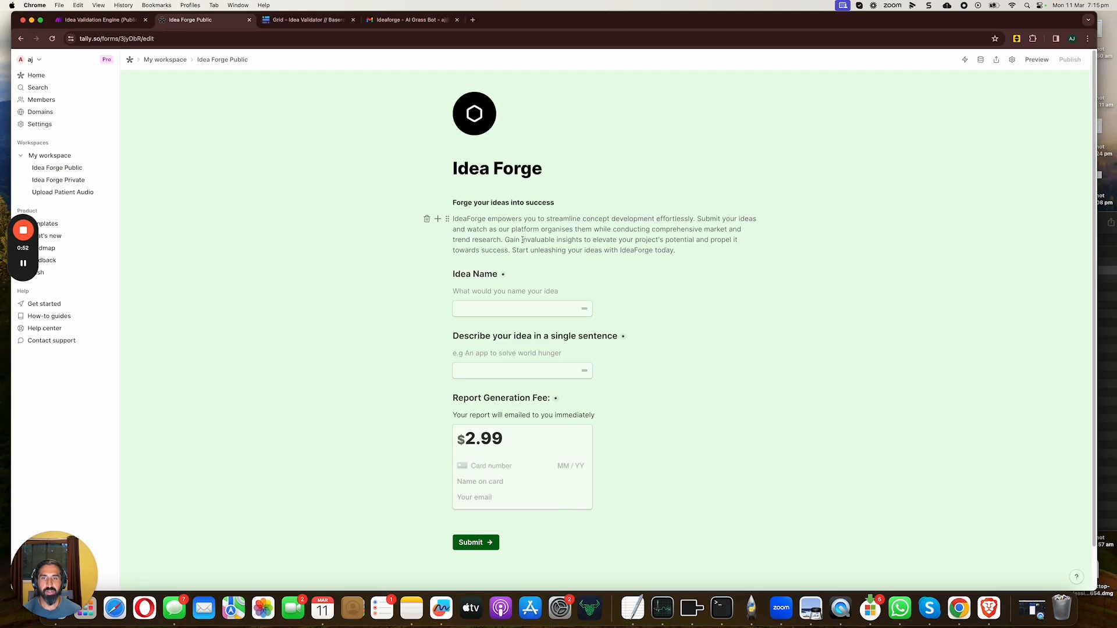
{"action": "scroll", "coordinate": [512, 256], "scroll_direction": "down", "scroll_amount": 2}
{"action": "scroll", "coordinate": [511, 256], "scroll_direction": "up", "scroll_amount": 2}
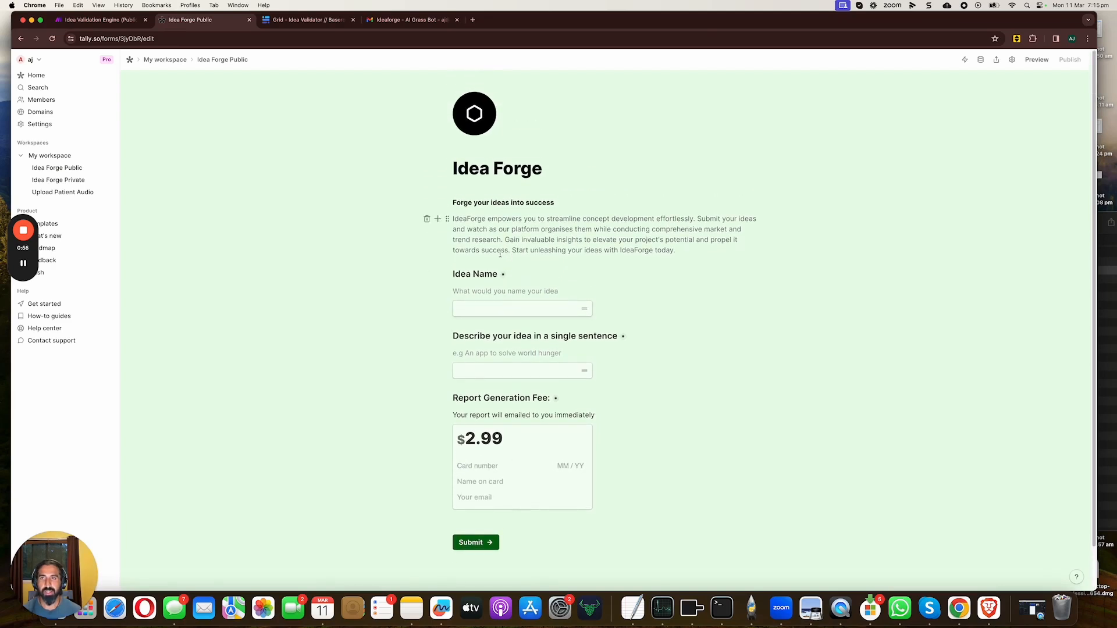
{"action": "scroll", "coordinate": [582, 280], "scroll_direction": "down", "scroll_amount": 2}
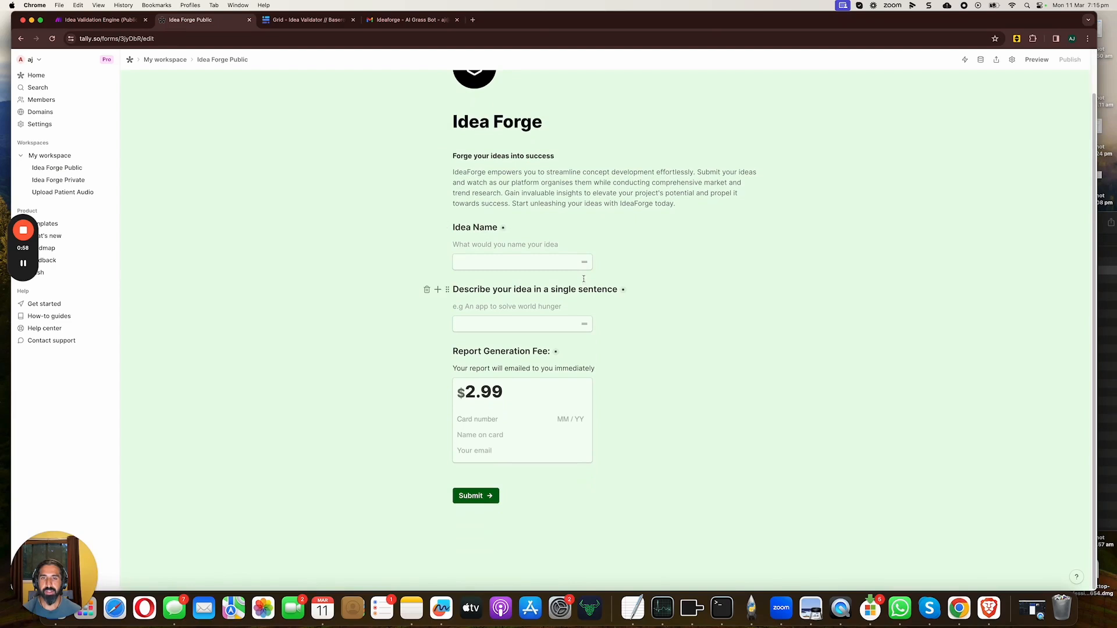
{"action": "scroll", "coordinate": [571, 256], "scroll_direction": "up", "scroll_amount": 2}
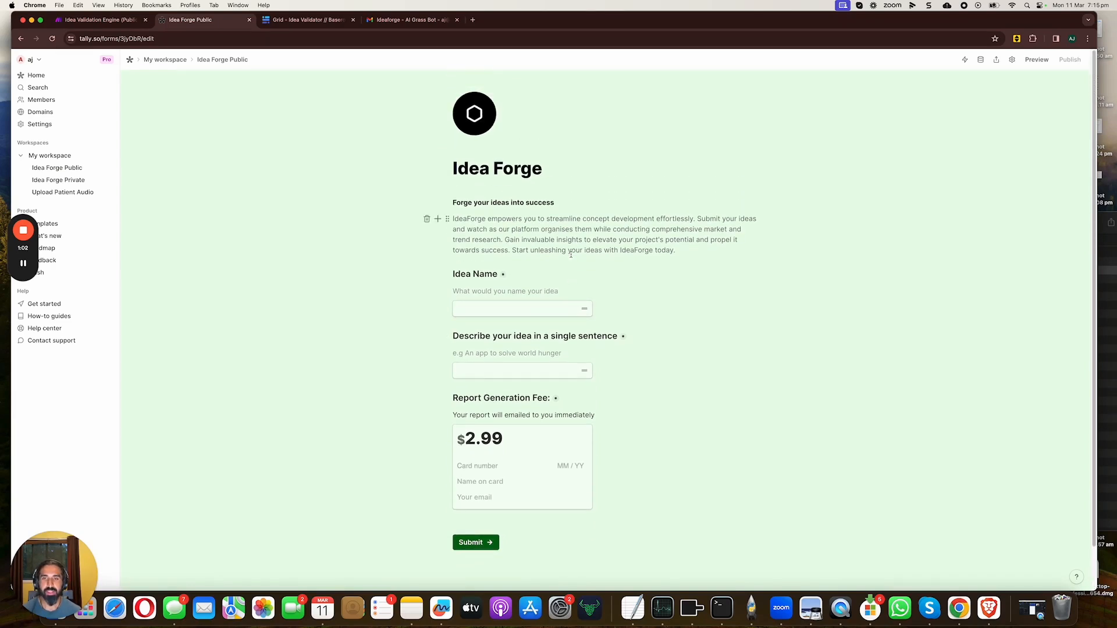
{"action": "scroll", "coordinate": [585, 276], "scroll_direction": "down", "scroll_amount": 1}
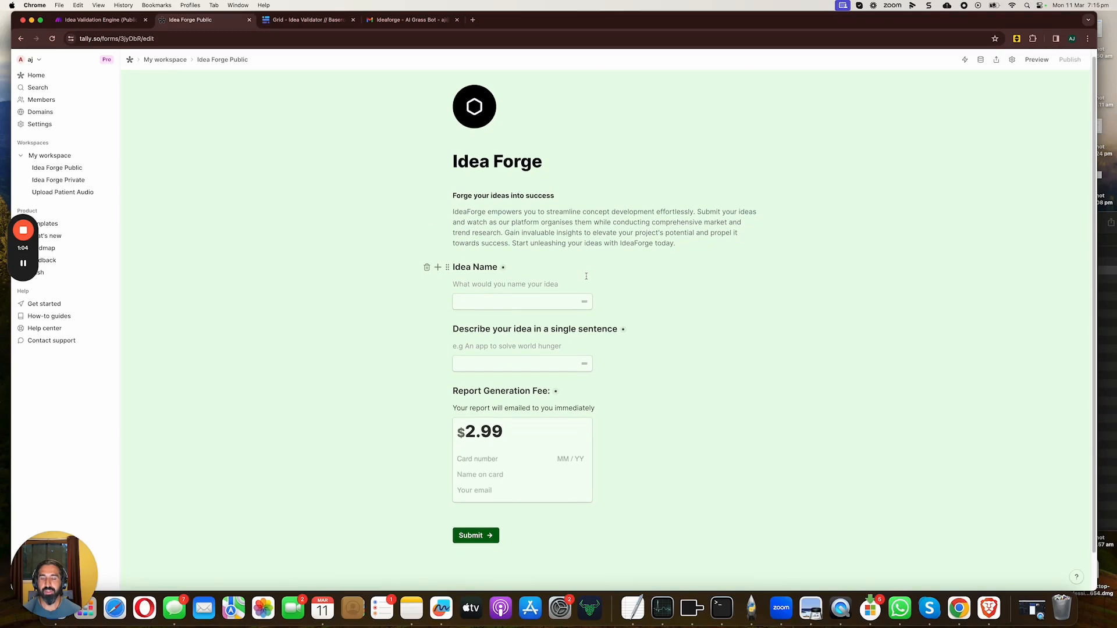
{"action": "scroll", "coordinate": [586, 277], "scroll_direction": "down", "scroll_amount": 1}
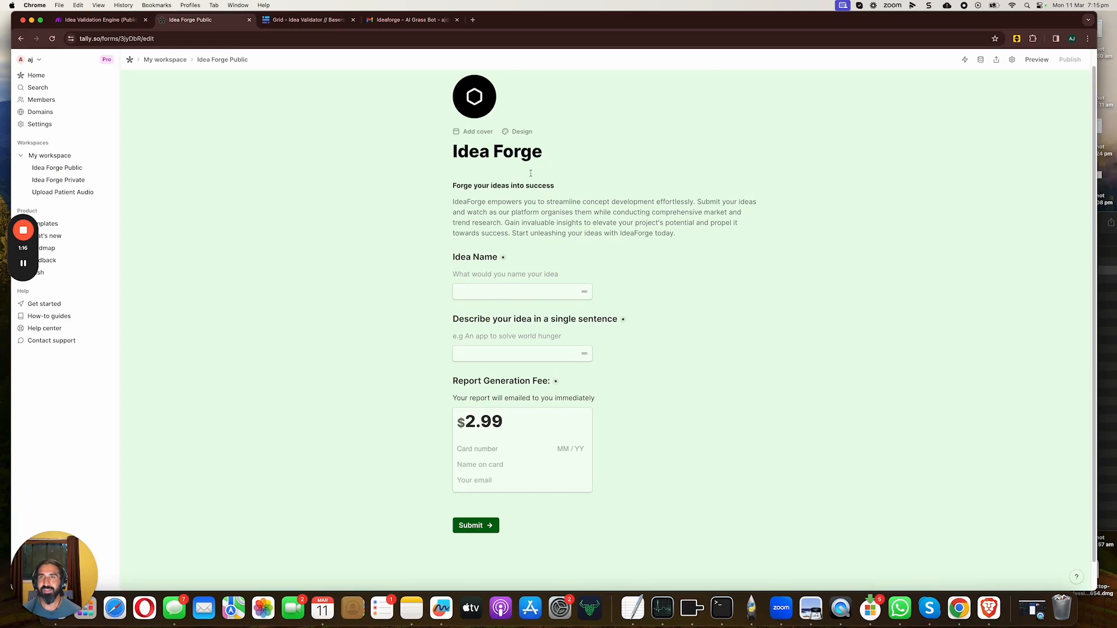
Switch to the Idea Validation Engine (Public) scenario in Make and inspect the webhook of its Tally trigger.
{"action": "left_click", "coordinate": [117, 22]}
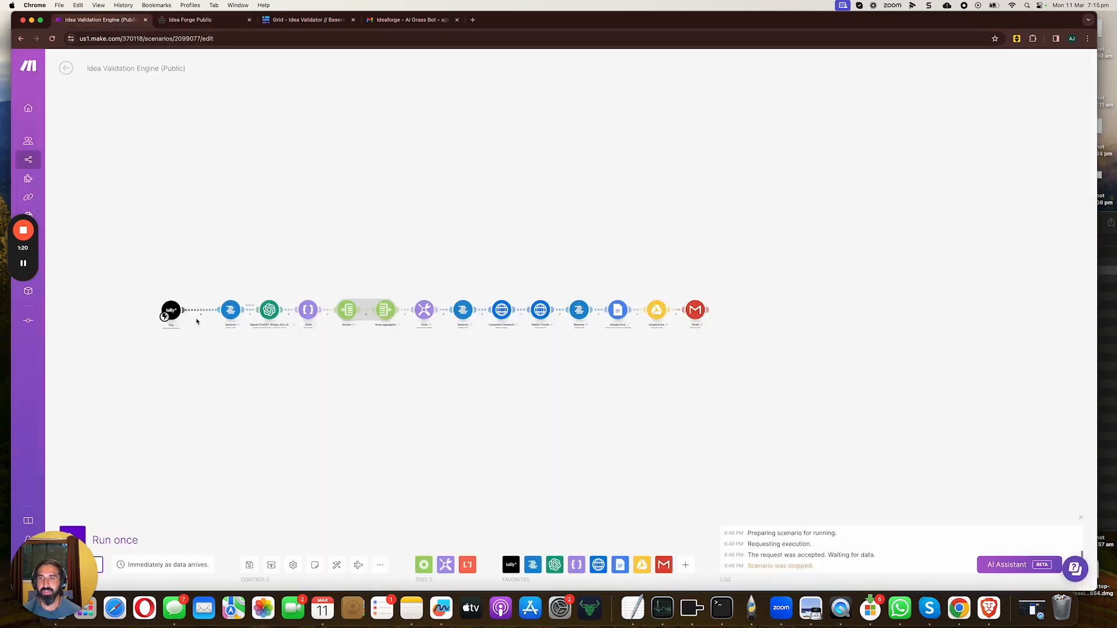
{"action": "scroll", "coordinate": [197, 320], "scroll_direction": "up", "scroll_amount": 3}
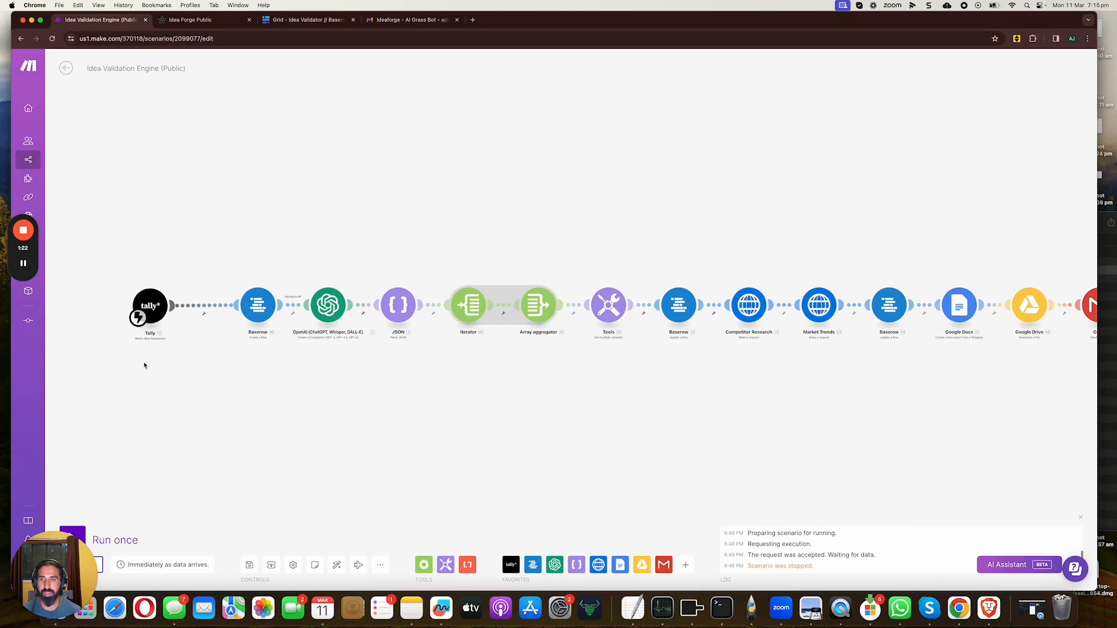
{"action": "left_click_drag", "start_coordinate": [157, 374], "coordinate": [234, 387]}
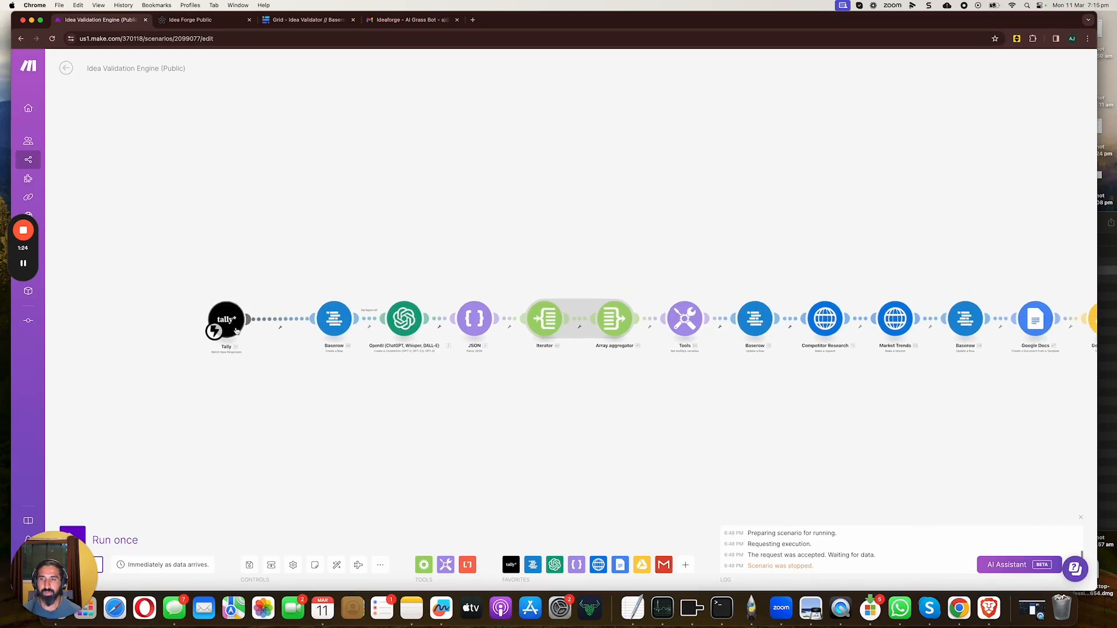
{"action": "scroll", "coordinate": [230, 335], "scroll_direction": "up", "scroll_amount": 5}
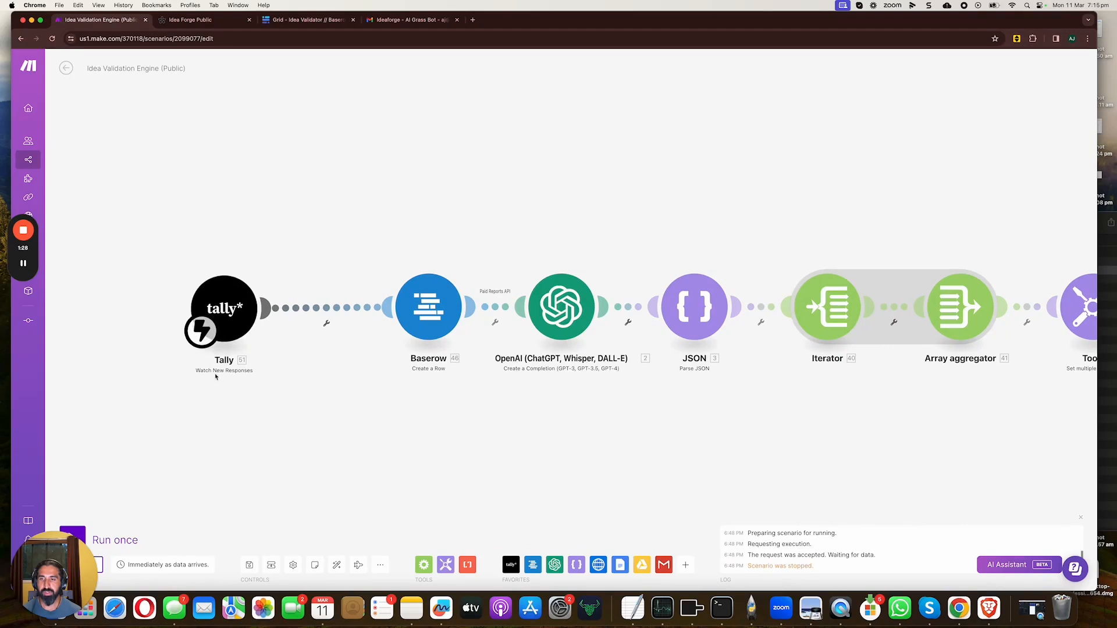
{"action": "left_click", "coordinate": [231, 322]}
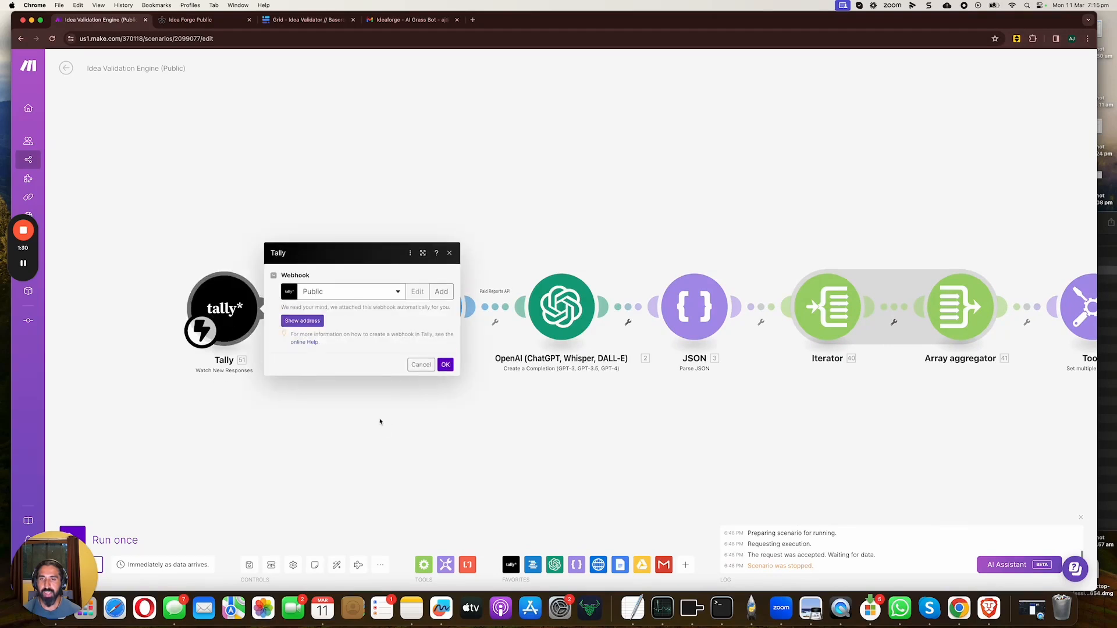
{"action": "left_click", "coordinate": [368, 421]}
{"action": "scroll", "coordinate": [418, 239], "scroll_direction": "right", "scroll_amount": 4}
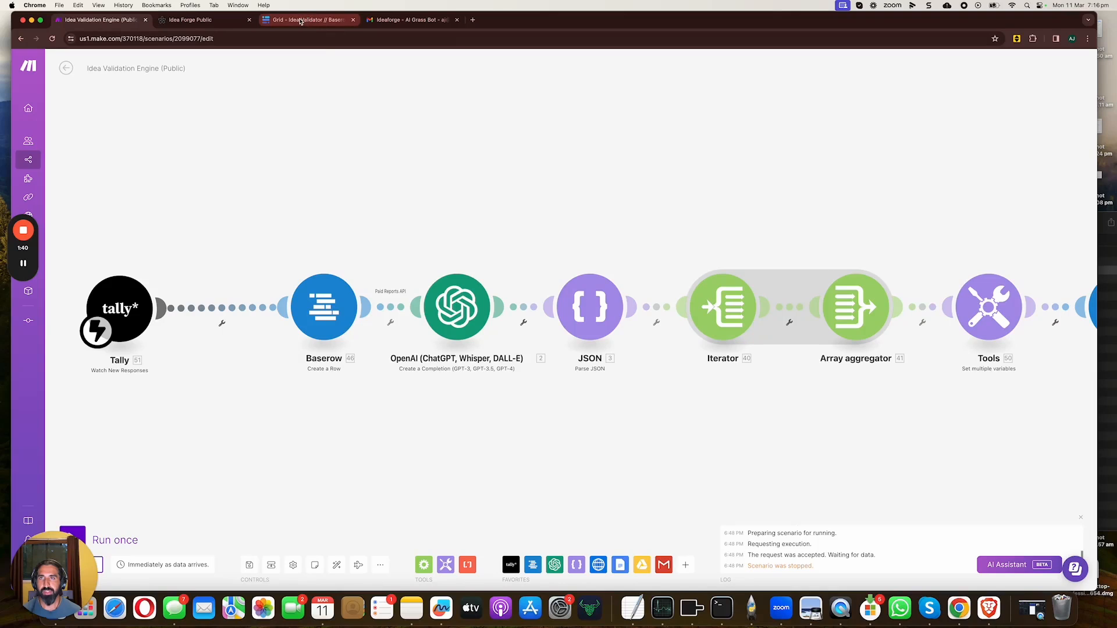
Switch to the Idea Validator table in Baserow and inspect the idea, name and business problem of the AI Grass Bot row.
{"action": "left_click", "coordinate": [300, 21]}
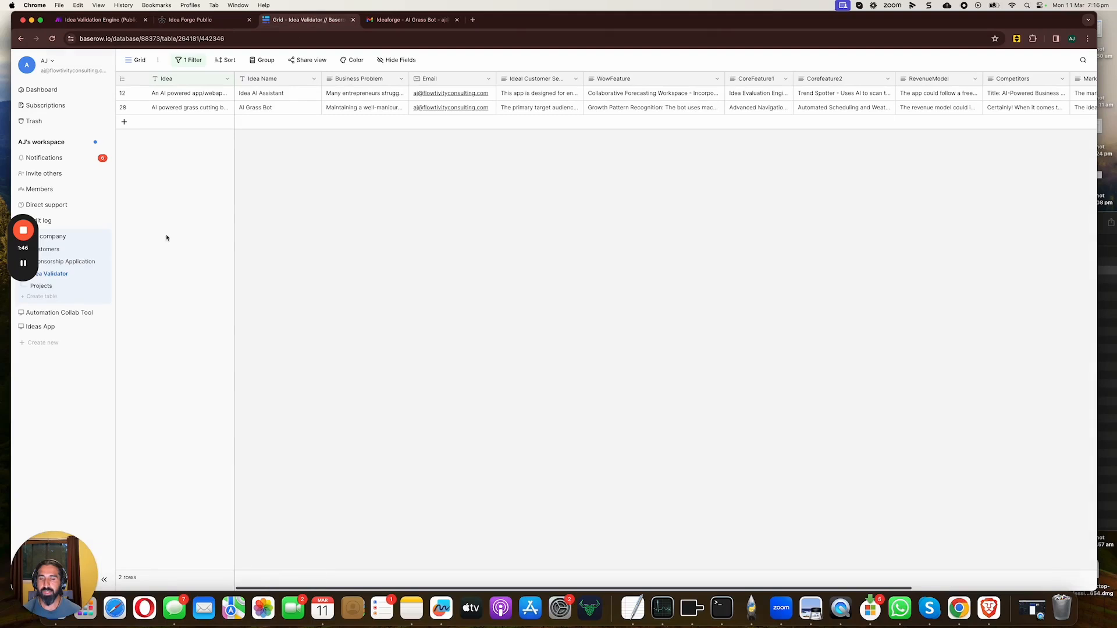
{"action": "left_click", "coordinate": [187, 108]}
{"action": "left_click", "coordinate": [319, 113]}
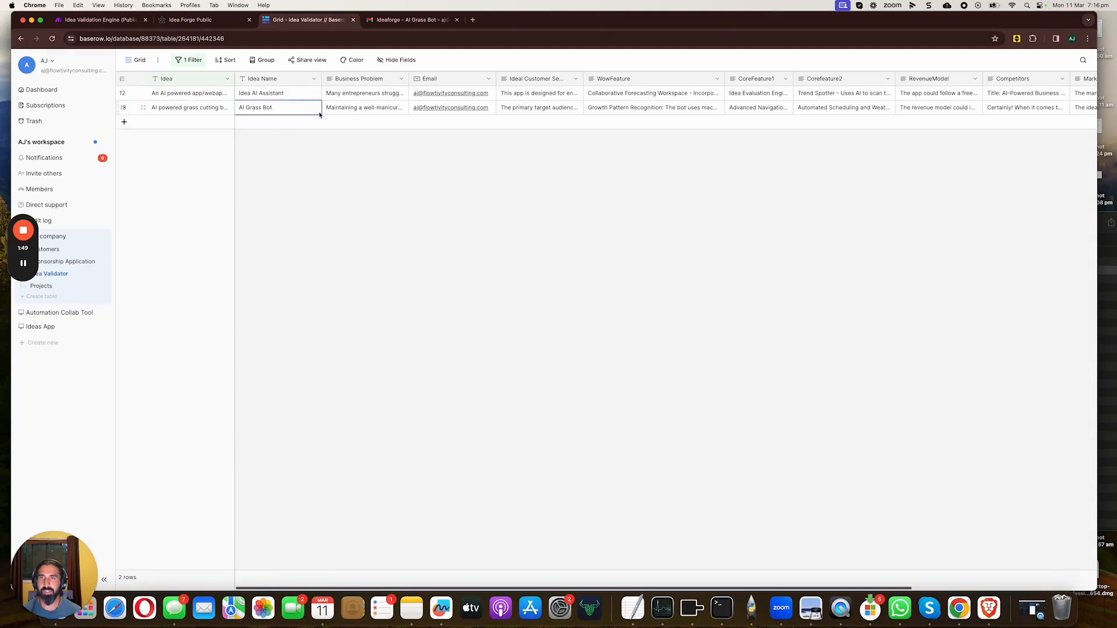
{"action": "left_click", "coordinate": [363, 110]}
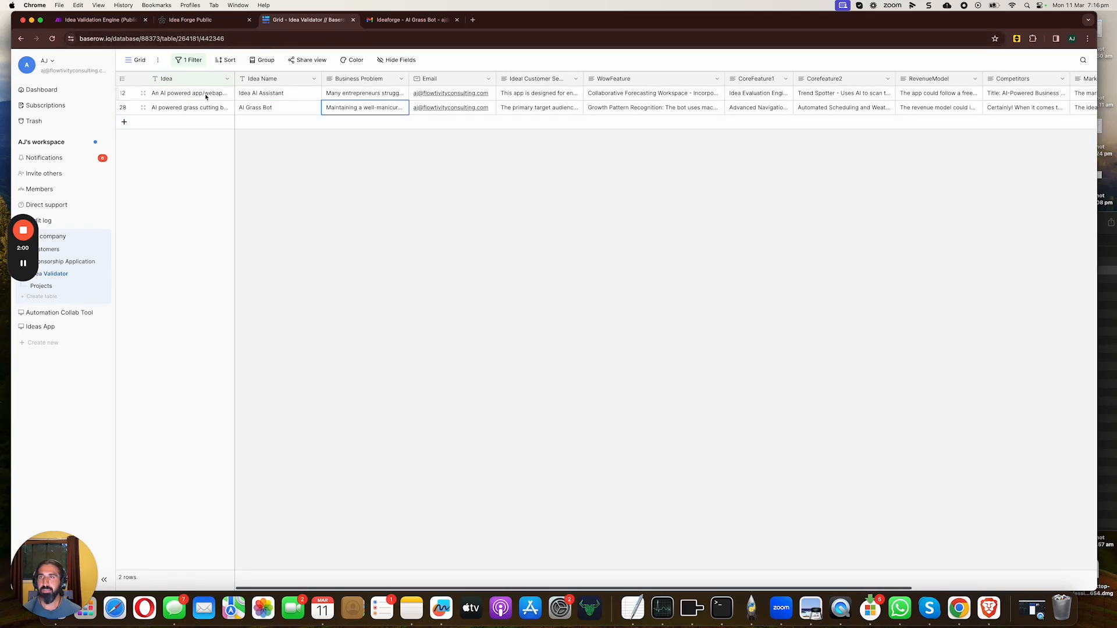
Return to the Make scenario and review the field mappings and pay status in the Baserow Create a Row module.
{"action": "left_click", "coordinate": [99, 19]}
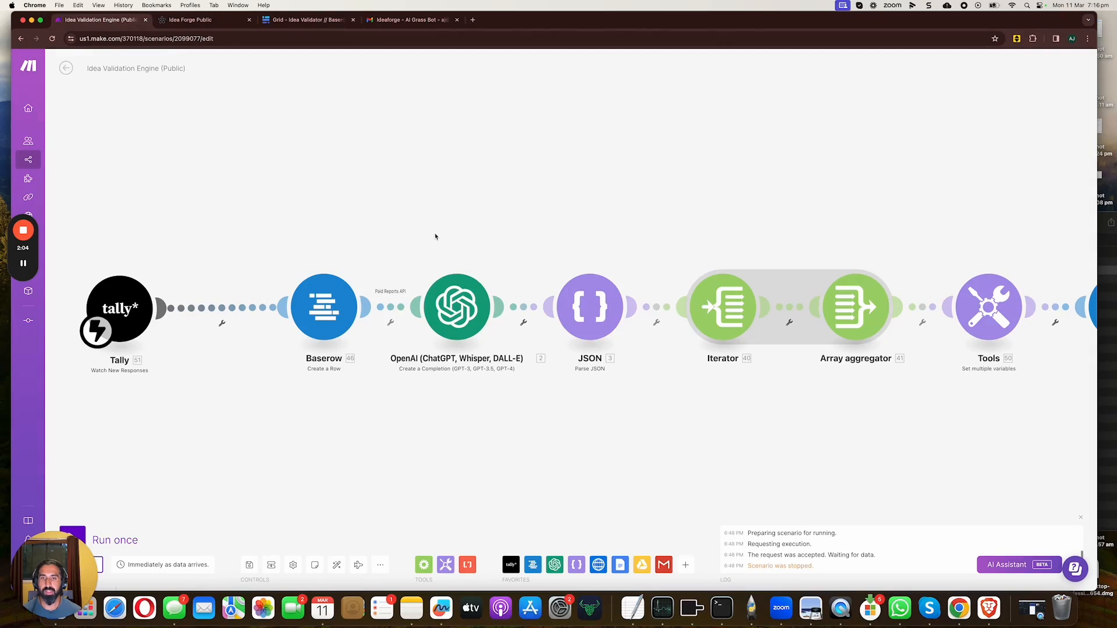
{"action": "scroll", "coordinate": [436, 237], "scroll_direction": "down", "scroll_amount": 2}
{"action": "left_click_drag", "start_coordinate": [458, 222], "coordinate": [309, 225]}
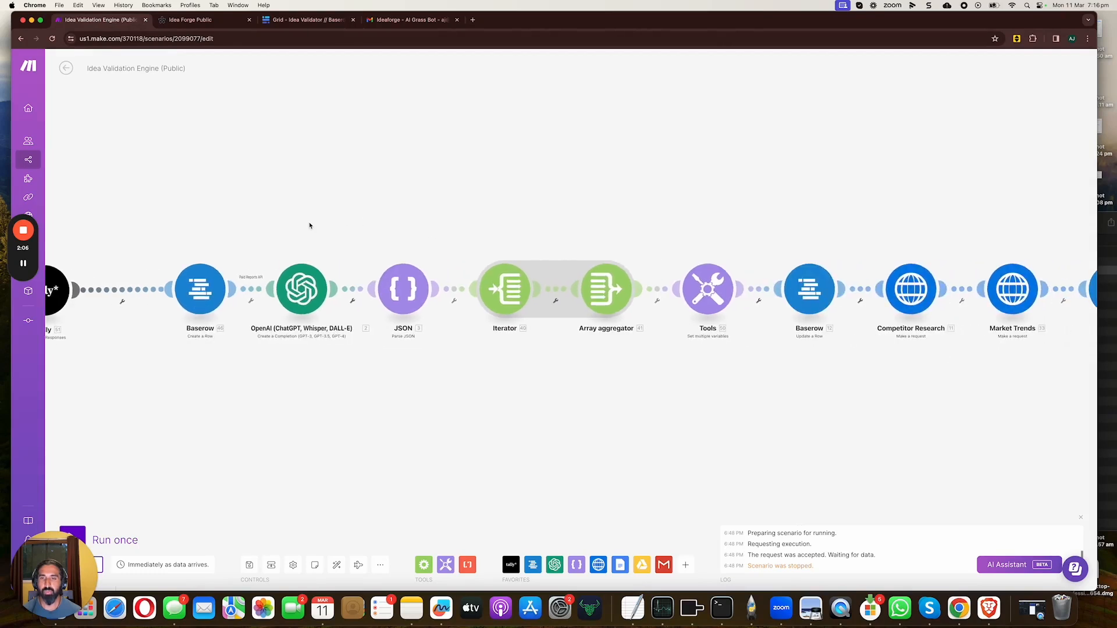
{"action": "scroll", "coordinate": [287, 252], "scroll_direction": "up", "scroll_amount": 1}
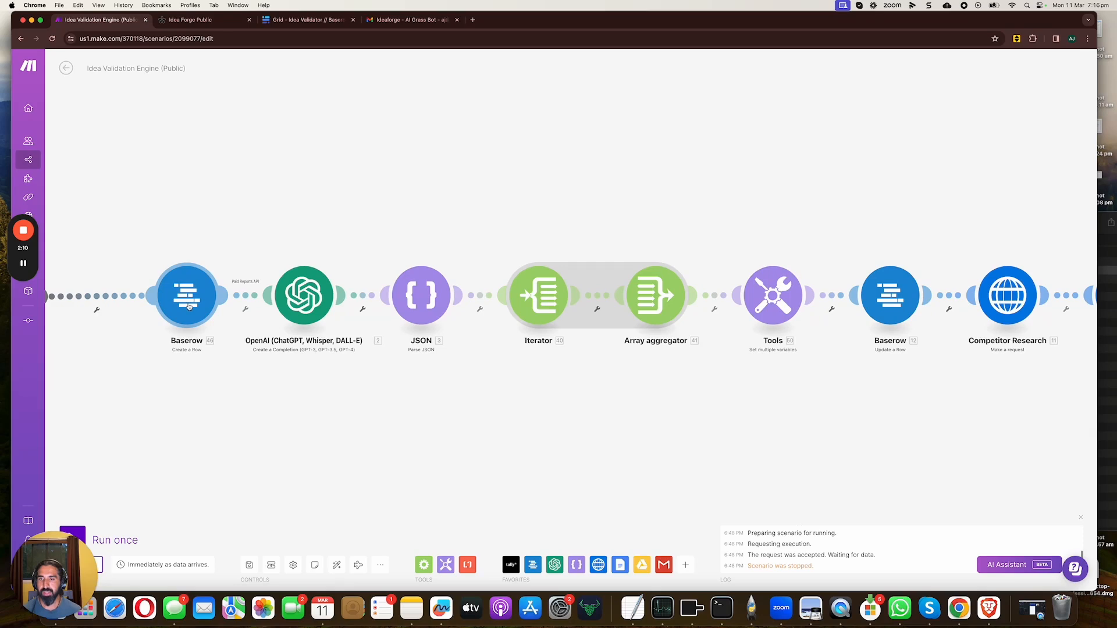
{"action": "left_click", "coordinate": [188, 307]}
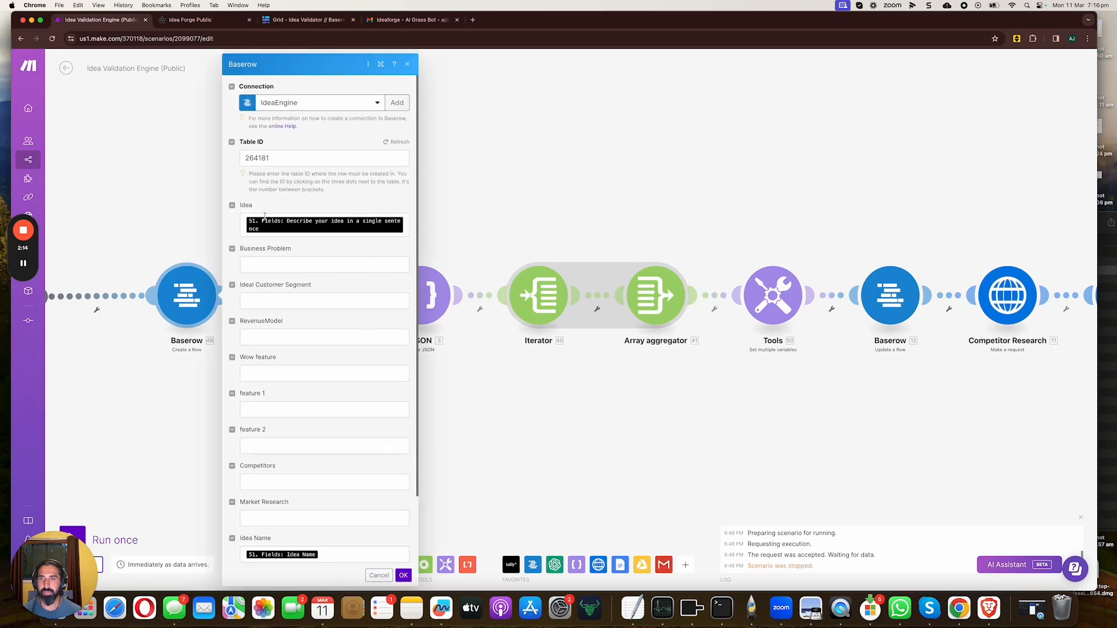
{"action": "scroll", "coordinate": [312, 302], "scroll_direction": "down", "scroll_amount": 2}
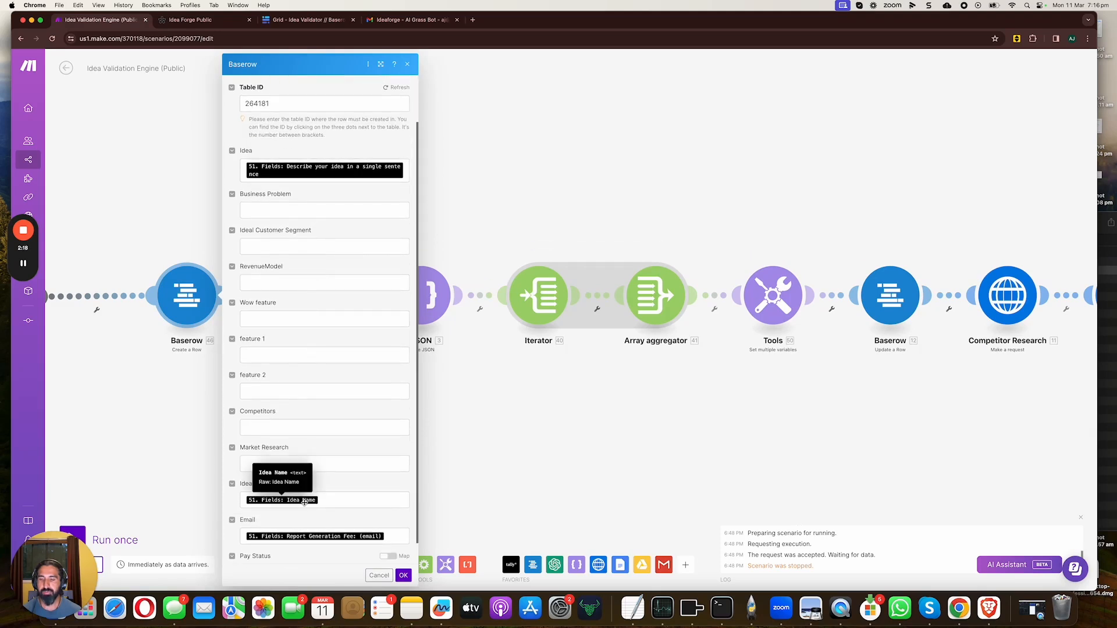
{"action": "scroll", "coordinate": [306, 503], "scroll_direction": "down", "scroll_amount": 1}
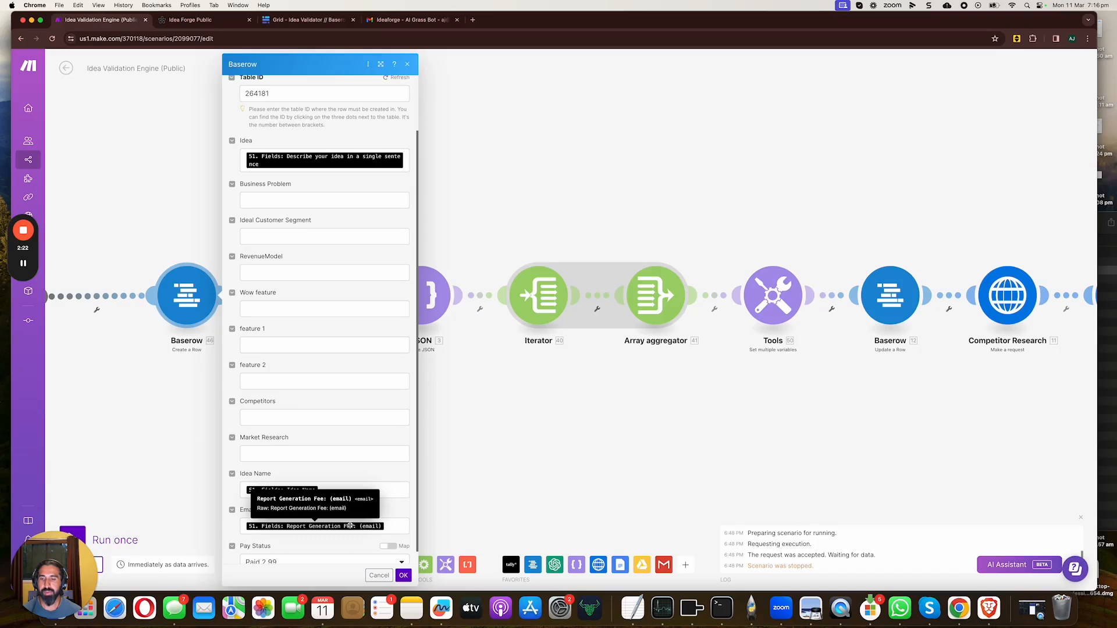
{"action": "scroll", "coordinate": [351, 525], "scroll_direction": "down", "scroll_amount": 1}
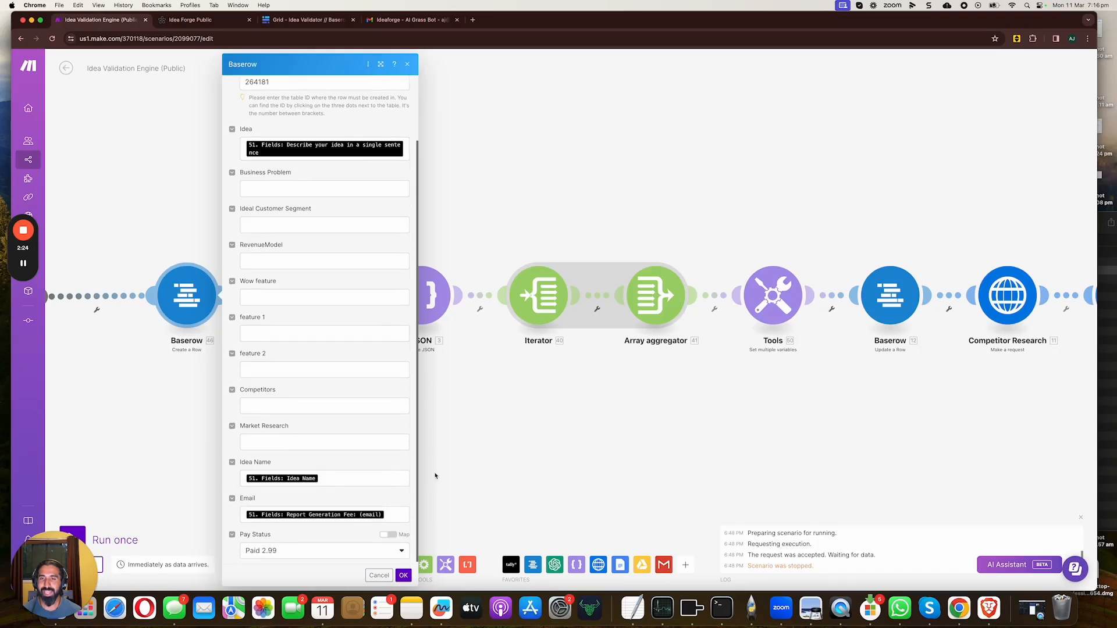
{"action": "scroll", "coordinate": [349, 507], "scroll_direction": "down", "scroll_amount": 1}
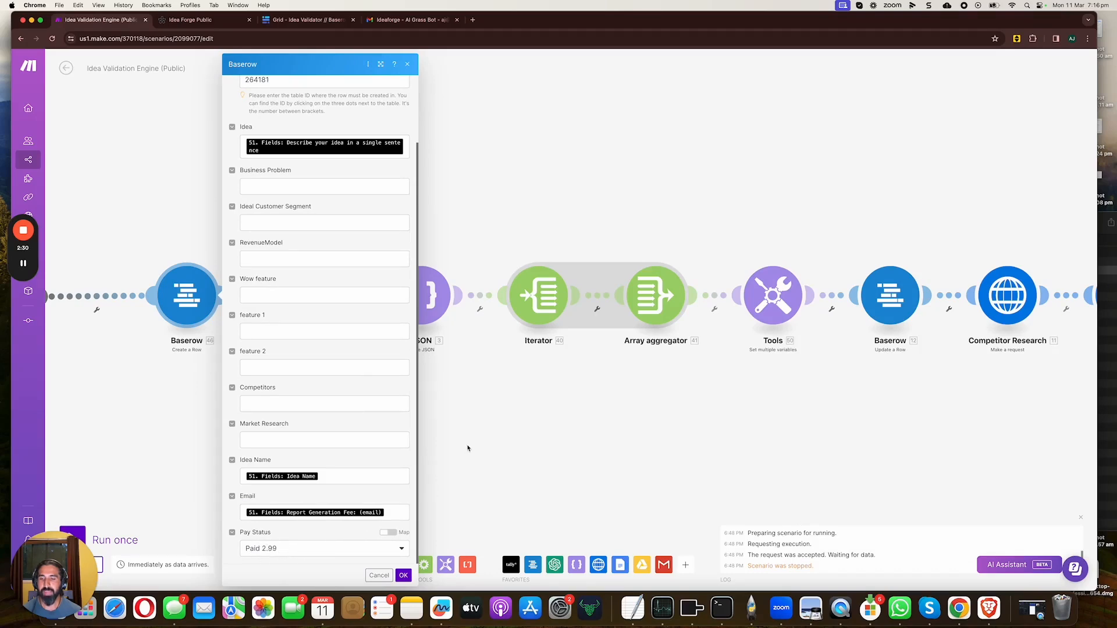
{"action": "left_click", "coordinate": [466, 448]}
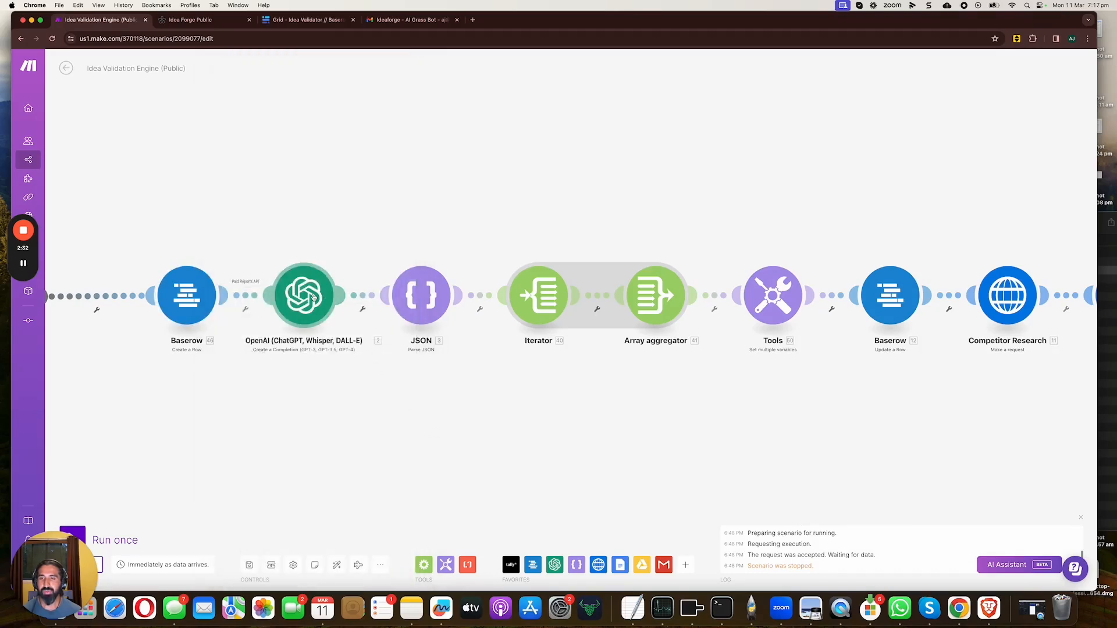
Open the OpenAI chat completion module and examine its connection, model and the startup coach system message.
{"action": "left_click", "coordinate": [312, 298]}
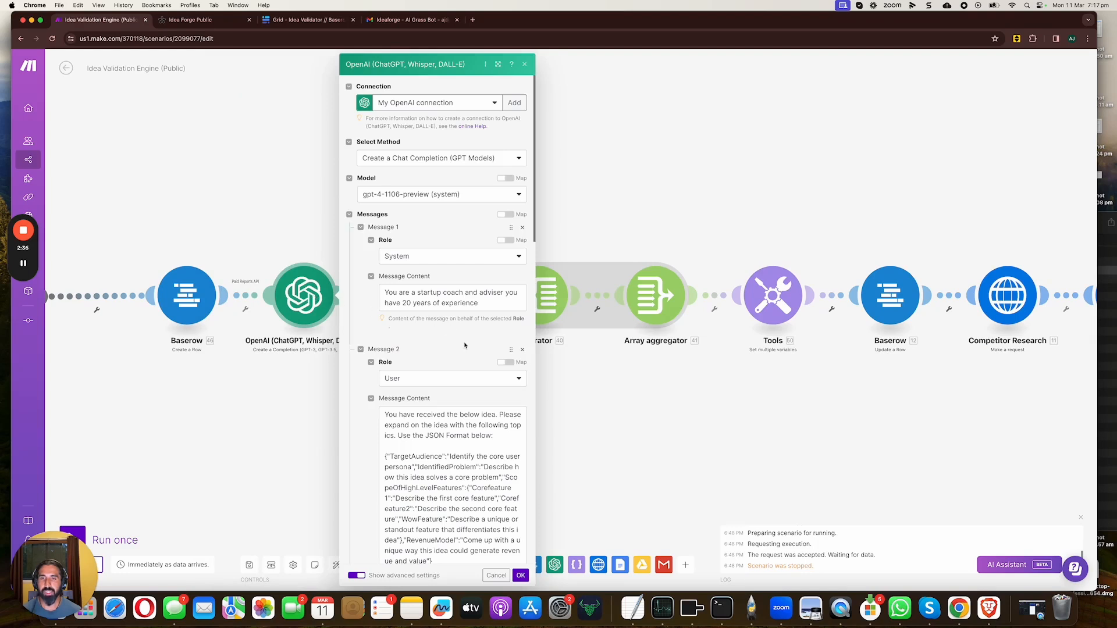
{"action": "scroll", "coordinate": [465, 297], "scroll_direction": "down", "scroll_amount": 2}
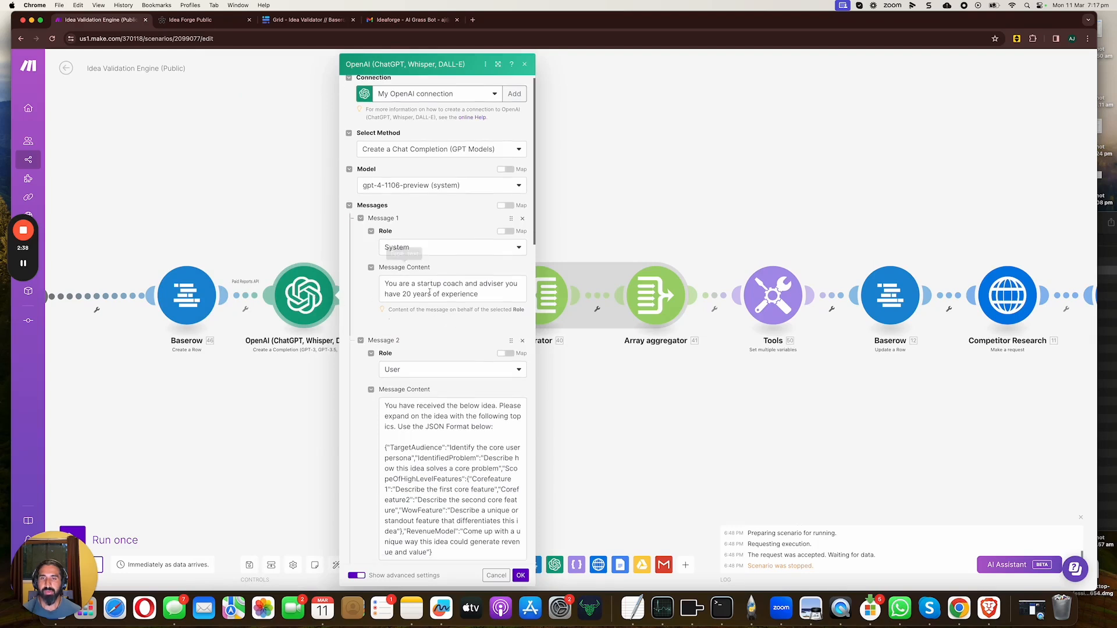
{"action": "scroll", "coordinate": [495, 299], "scroll_direction": "down", "scroll_amount": 1}
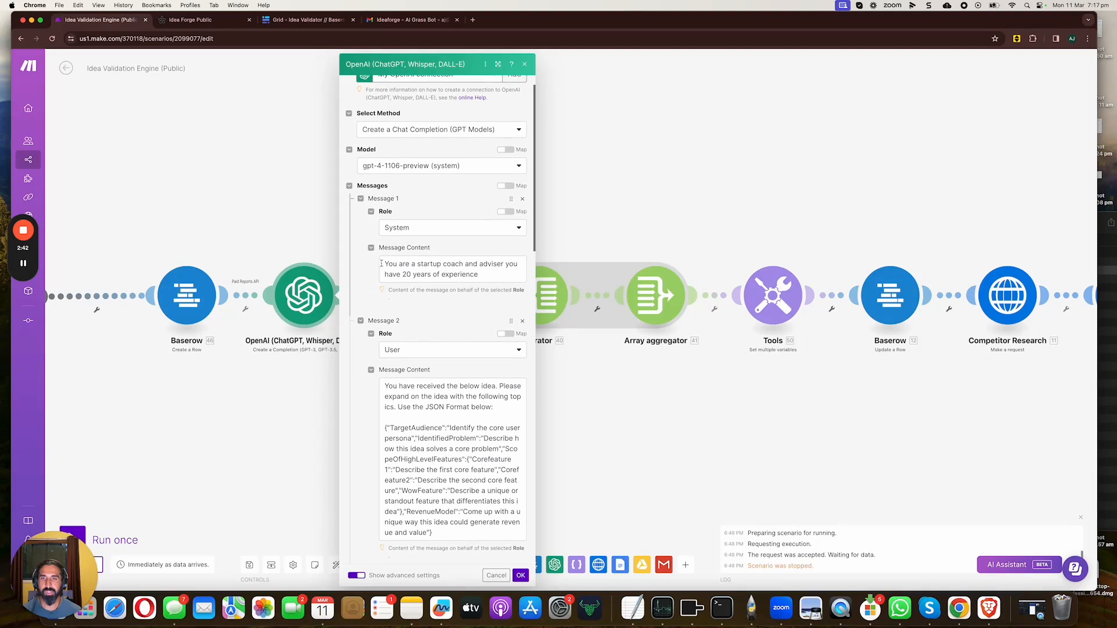
{"action": "left_click_drag", "start_coordinate": [384, 264], "coordinate": [480, 266]}
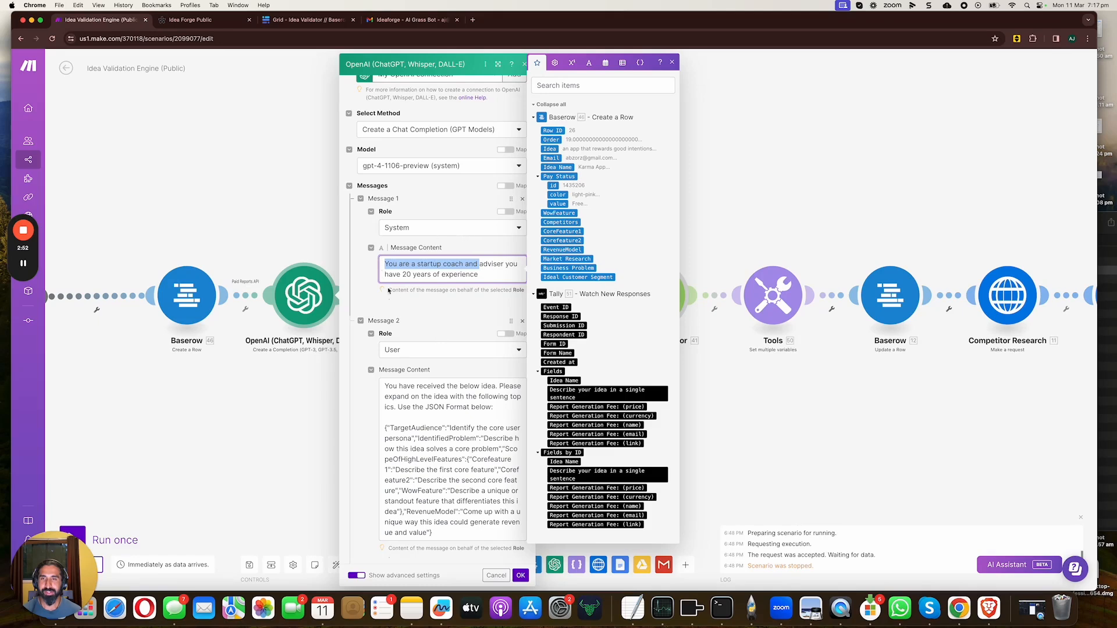
Examine the second message's user prompt and its JSON format covering target audience, identified problem, features and revenue model.
{"action": "left_click", "coordinate": [417, 359]}
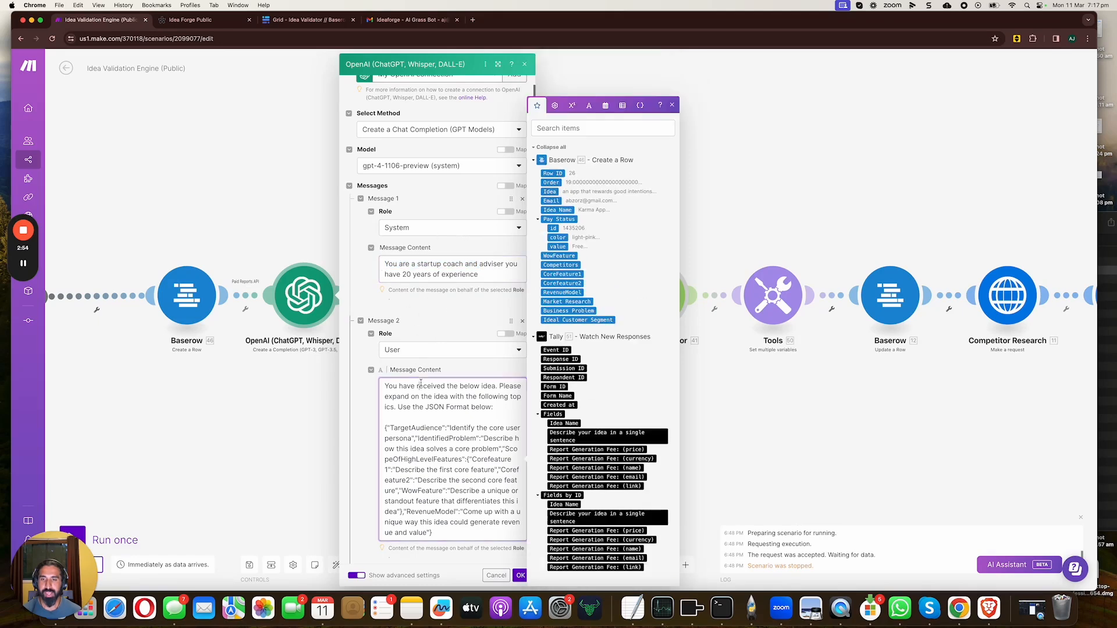
{"action": "scroll", "coordinate": [431, 357], "scroll_direction": "down", "scroll_amount": 2}
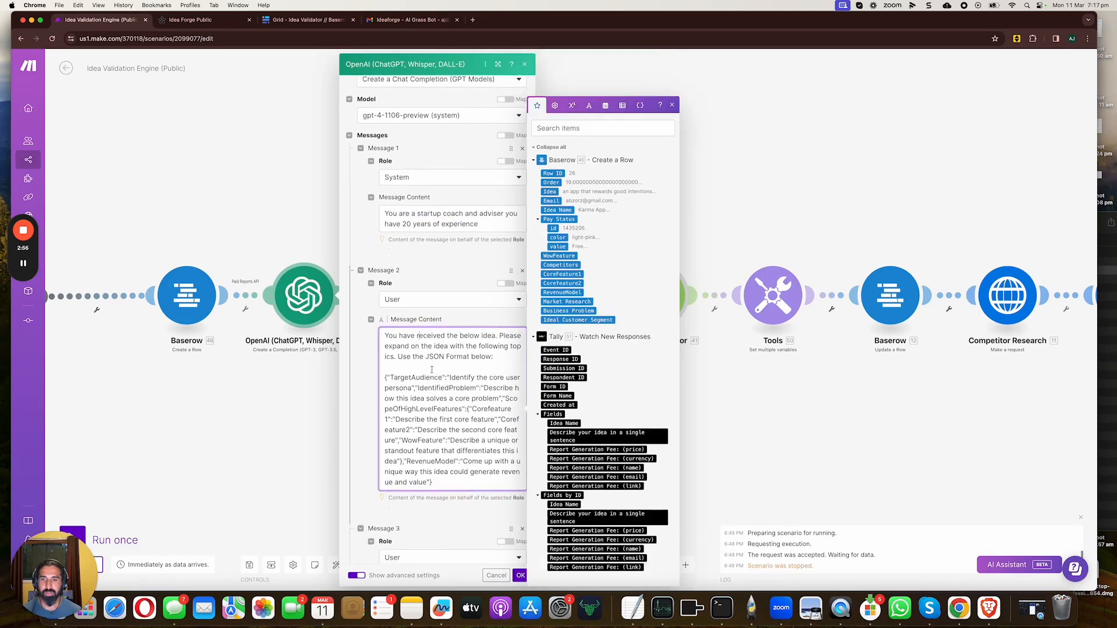
{"action": "scroll", "coordinate": [432, 370], "scroll_direction": "down", "scroll_amount": 3}
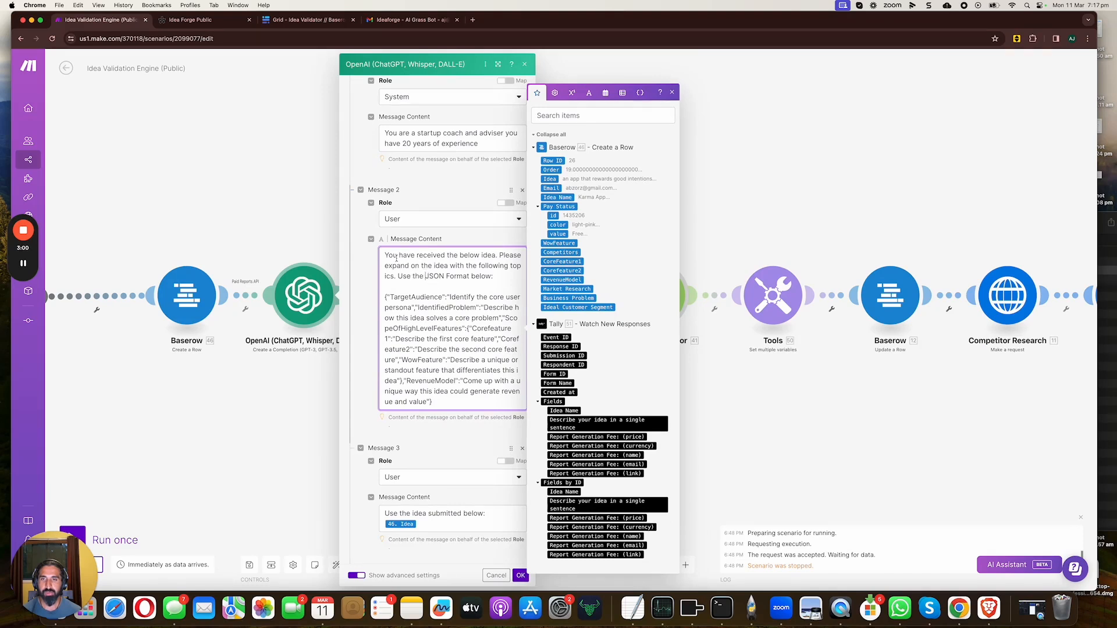
{"action": "left_click_drag", "start_coordinate": [389, 256], "coordinate": [501, 390]}
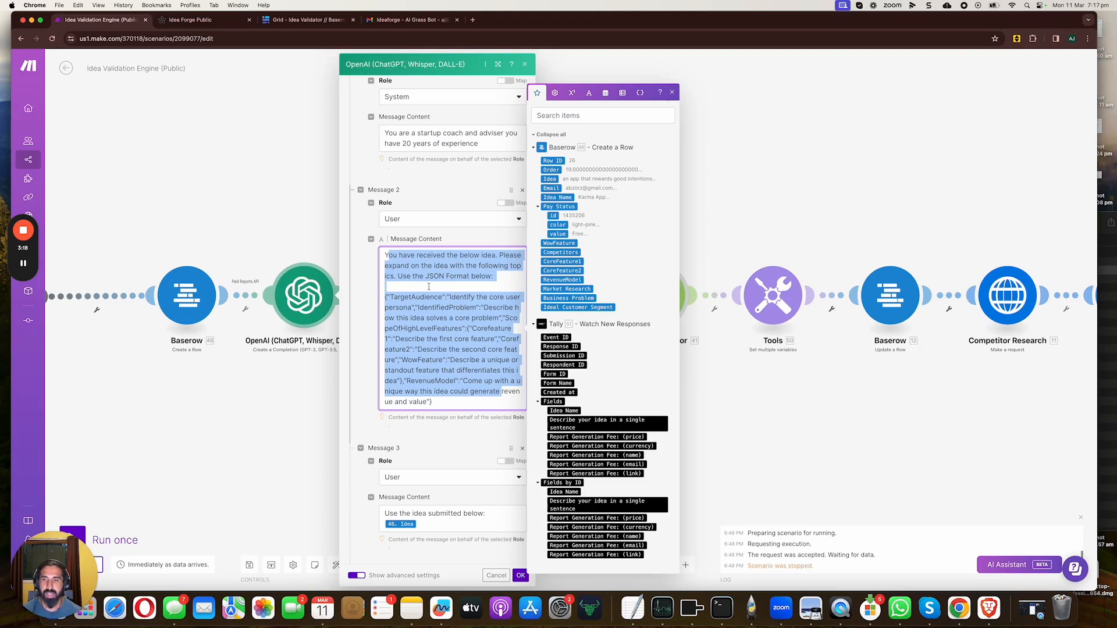
{"action": "scroll", "coordinate": [445, 308], "scroll_direction": "down", "scroll_amount": 2}
{"action": "key", "text": "Right"}
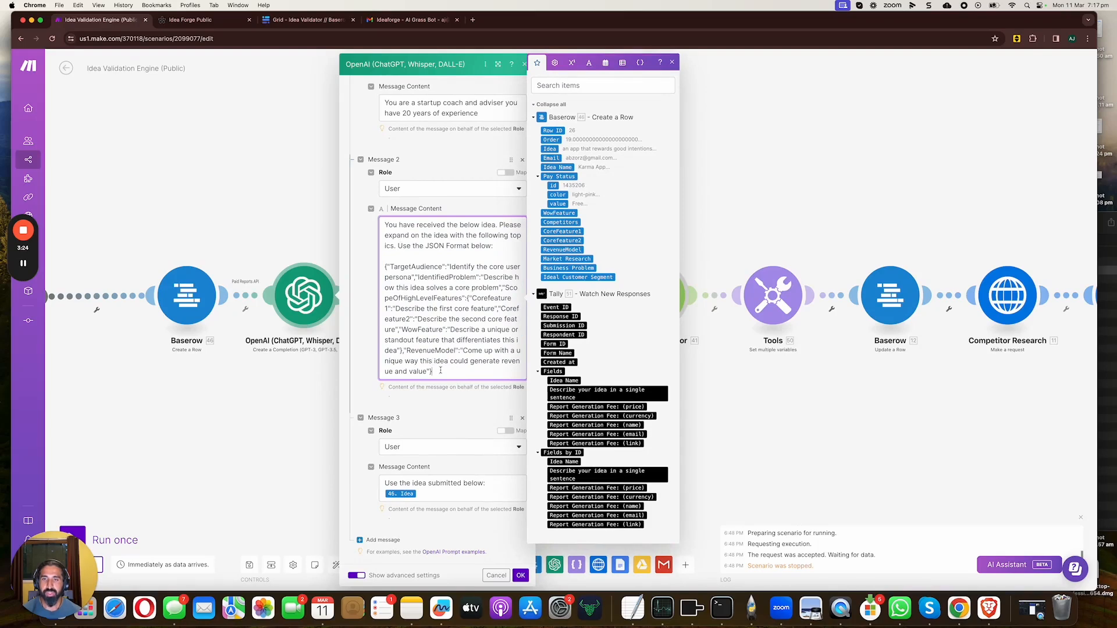
{"action": "left_click_drag", "start_coordinate": [440, 371], "coordinate": [385, 267]}
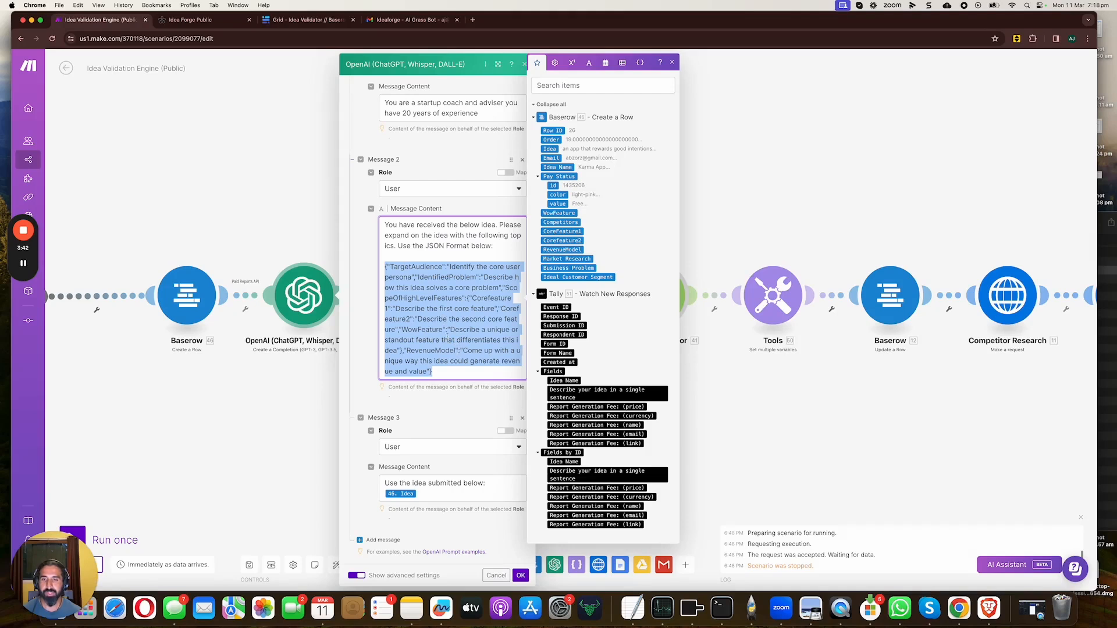
{"action": "scroll", "coordinate": [454, 369], "scroll_direction": "down", "scroll_amount": 3}
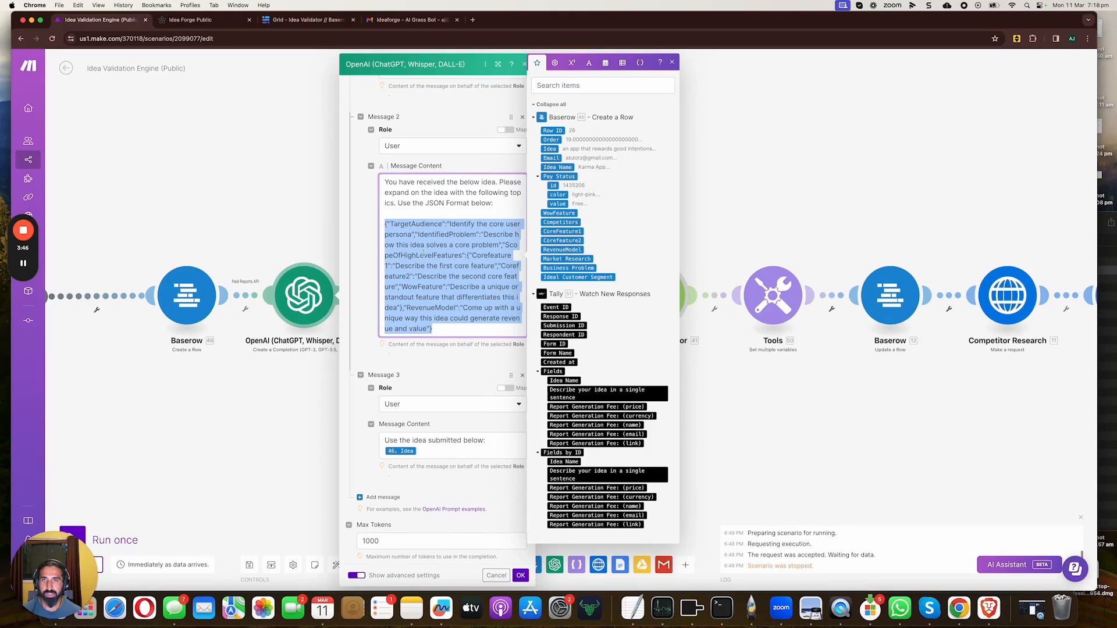
{"action": "left_click", "coordinate": [457, 325]}
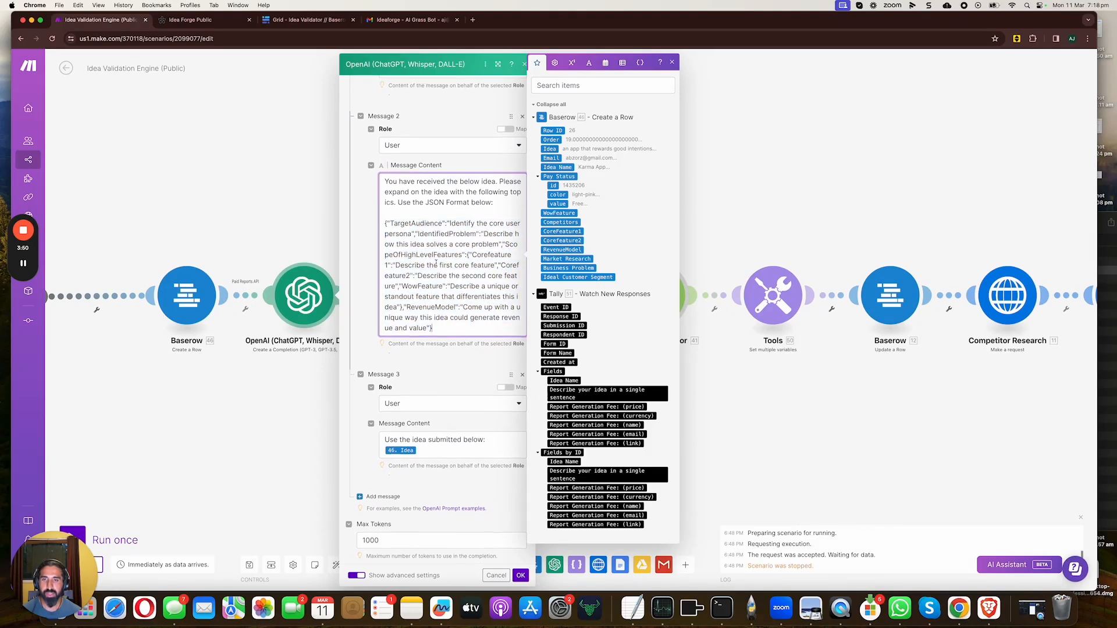
Review the third message with the mapped Idea field and the token and temperature settings, and close the OpenAI module.
{"action": "scroll", "coordinate": [434, 233], "scroll_direction": "down", "scroll_amount": 3}
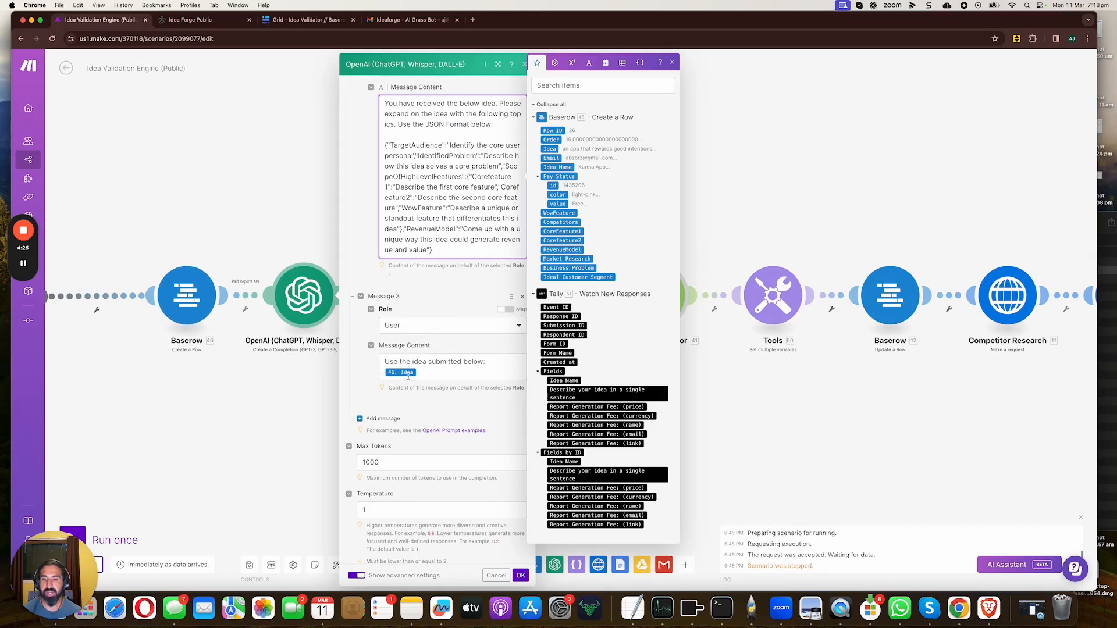
{"action": "scroll", "coordinate": [482, 466], "scroll_direction": "down", "scroll_amount": 5}
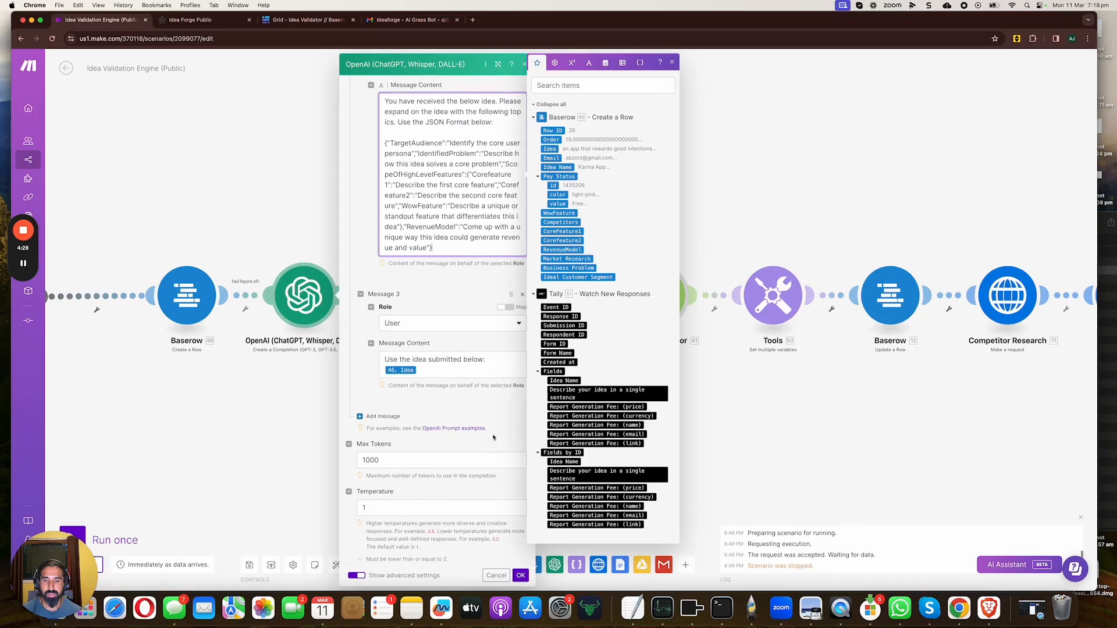
{"action": "scroll", "coordinate": [459, 378], "scroll_direction": "up", "scroll_amount": 3}
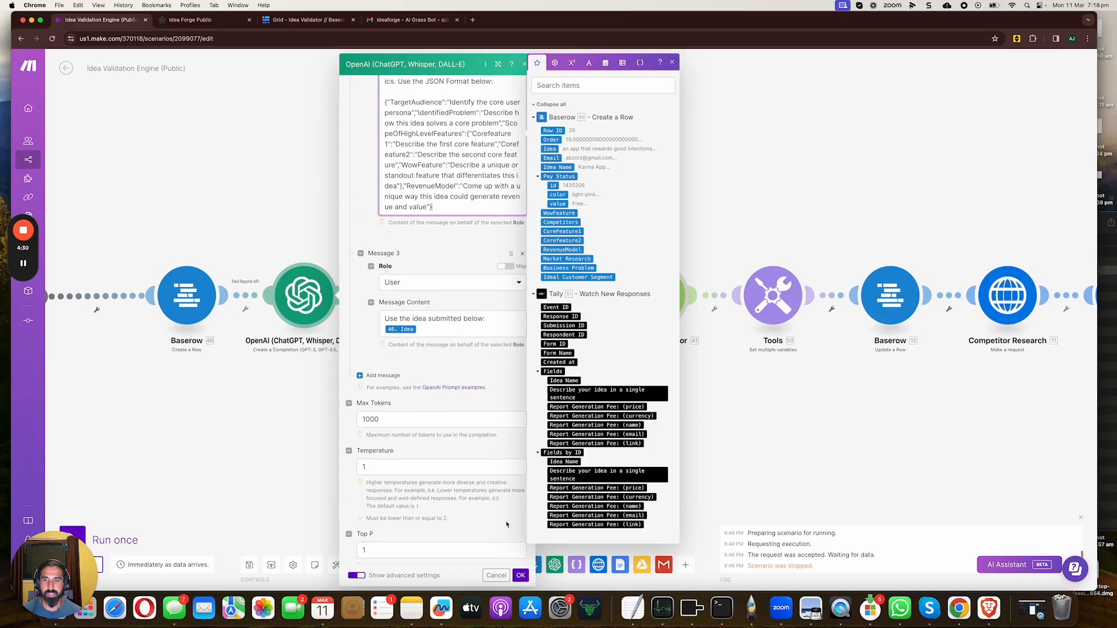
{"action": "left_click", "coordinate": [522, 575]}
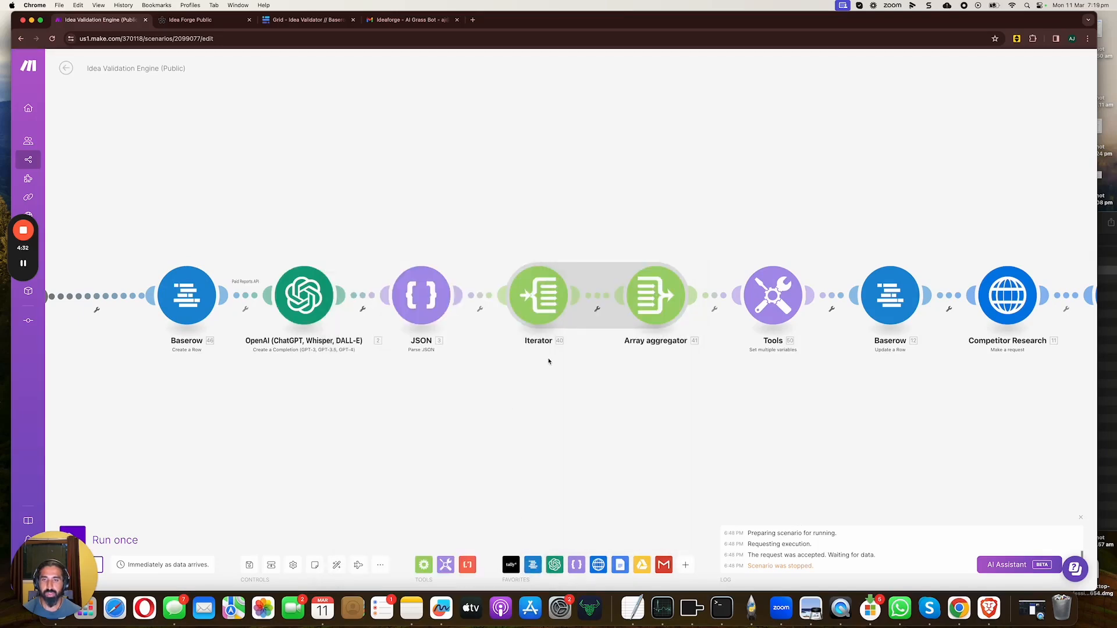
Inspect the JSON string mapping in the Parse JSON module and close it.
{"action": "scroll", "coordinate": [523, 372], "scroll_direction": "right", "scroll_amount": 3}
{"action": "left_click", "coordinate": [349, 330]}
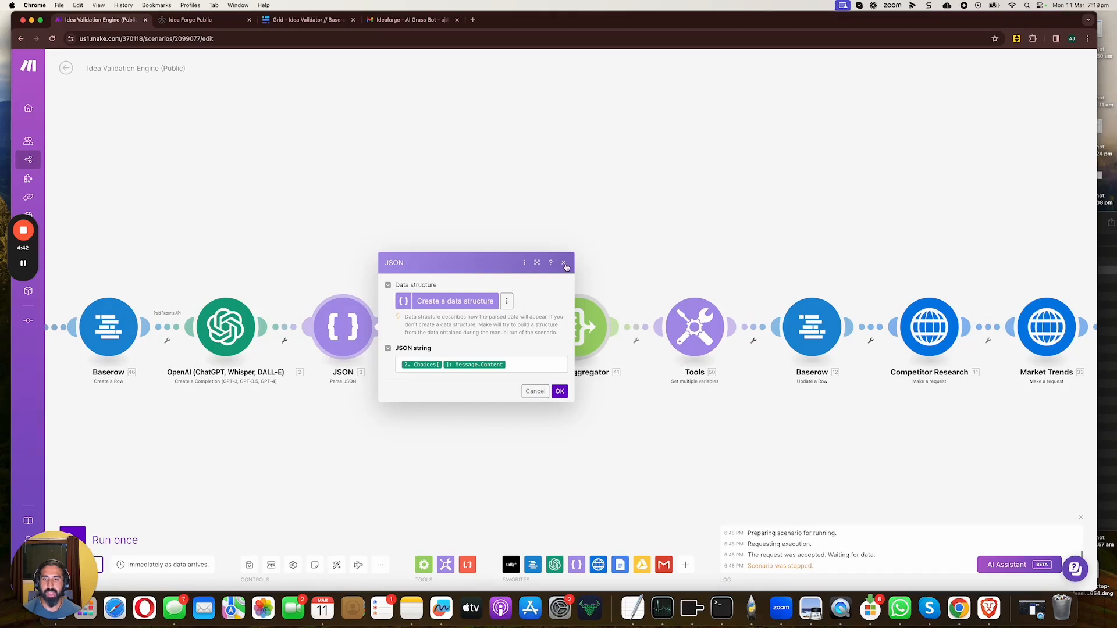
{"action": "left_click", "coordinate": [564, 263]}
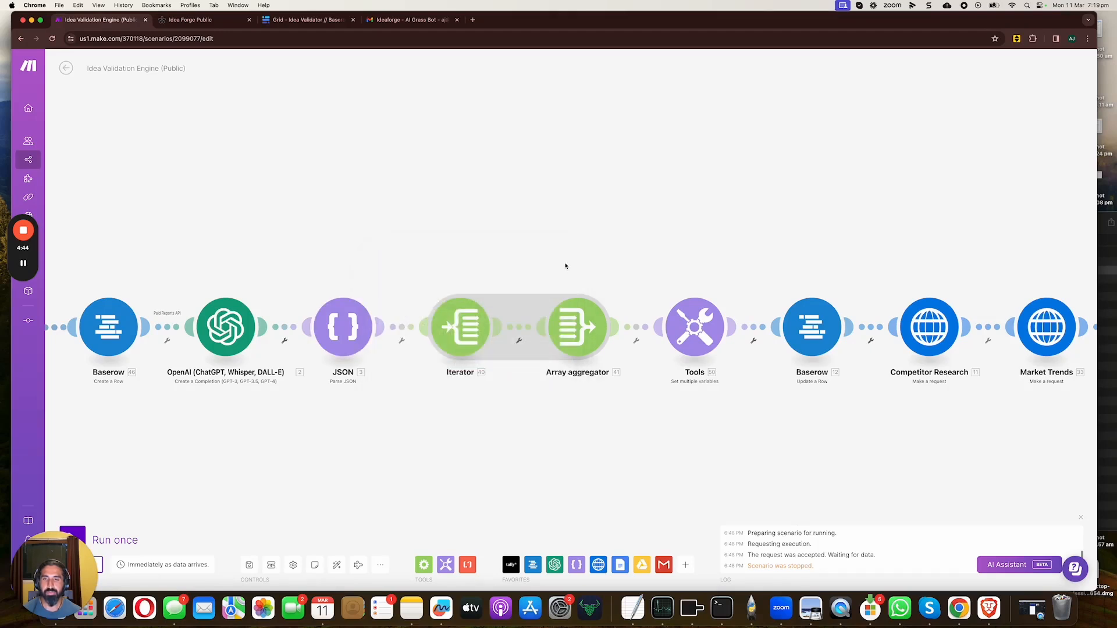
Inspect the WowFeature, CoreFeature1 and CoreFeature2 variables in the Tools module, and revisit the Parse JSON module.
{"action": "left_click_drag", "start_coordinate": [625, 263], "coordinate": [448, 268]}
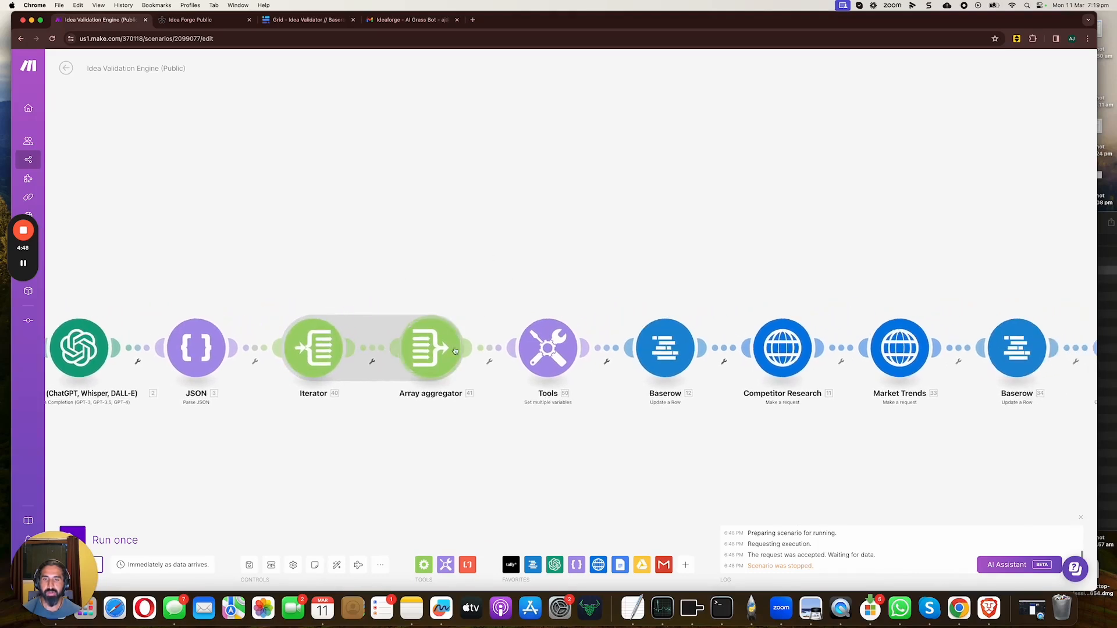
{"action": "left_click", "coordinate": [538, 339]}
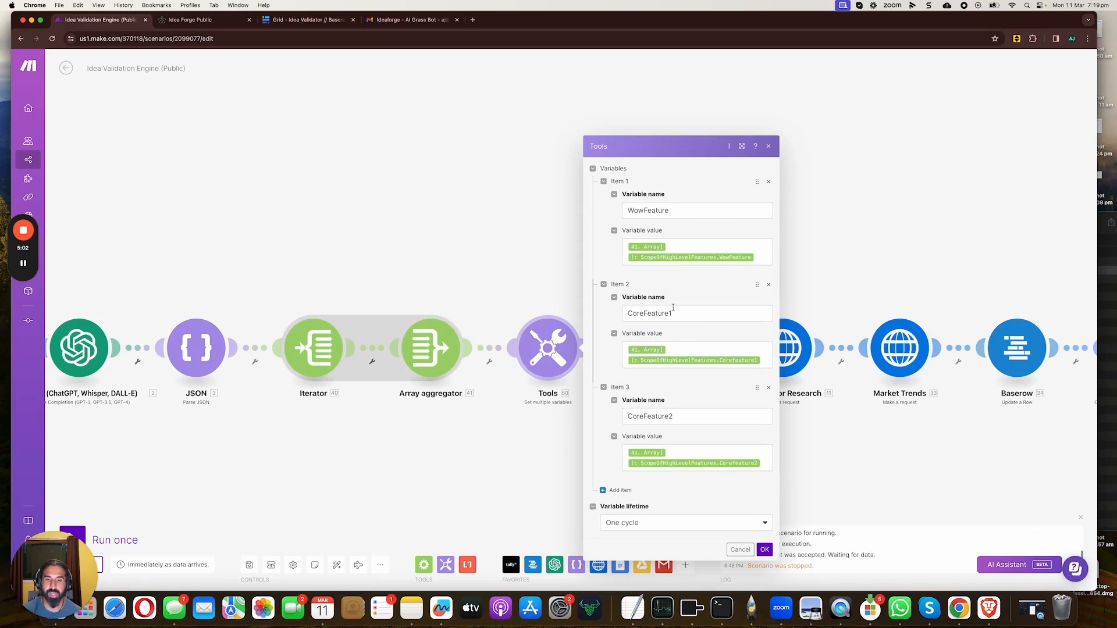
{"action": "left_click", "coordinate": [356, 273]}
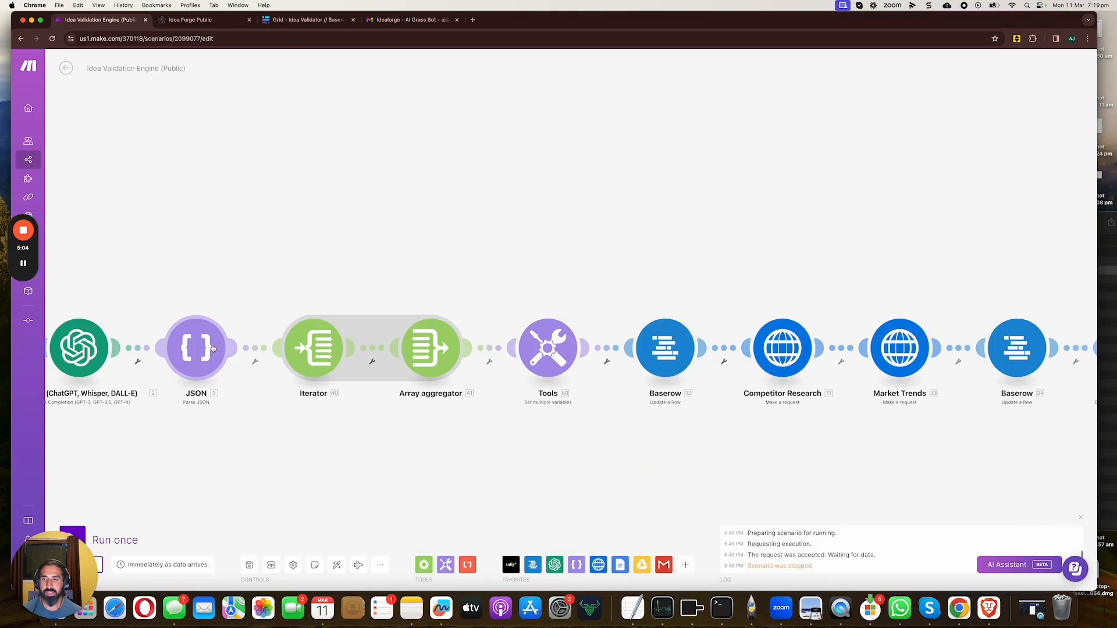
{"action": "left_click", "coordinate": [212, 348]}
{"action": "left_click", "coordinate": [225, 322]}
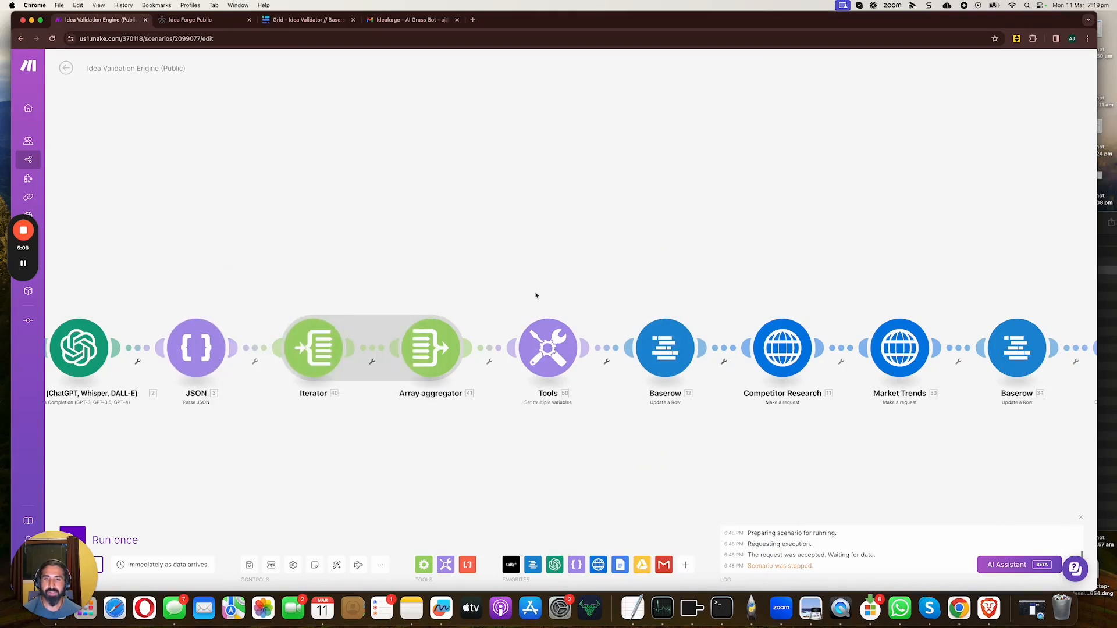
Review the row ID, business problem, customer segment, revenue model and feature mappings in the first Baserow Update a Row module.
{"action": "left_click_drag", "start_coordinate": [536, 295], "coordinate": [510, 290]}
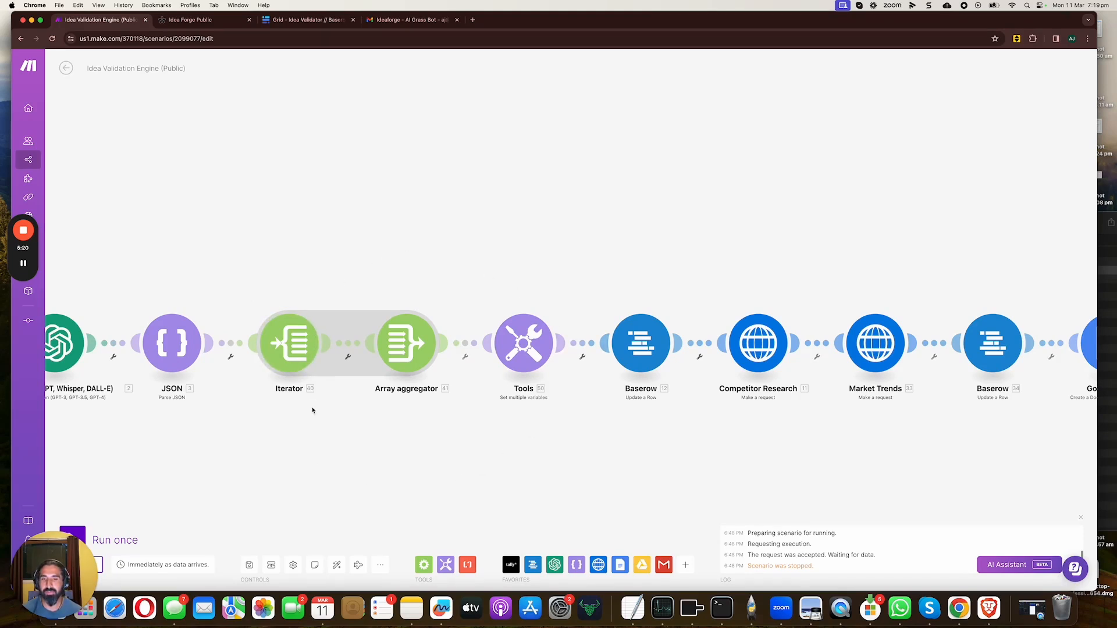
{"action": "scroll", "coordinate": [516, 289], "scroll_direction": "right", "scroll_amount": 5}
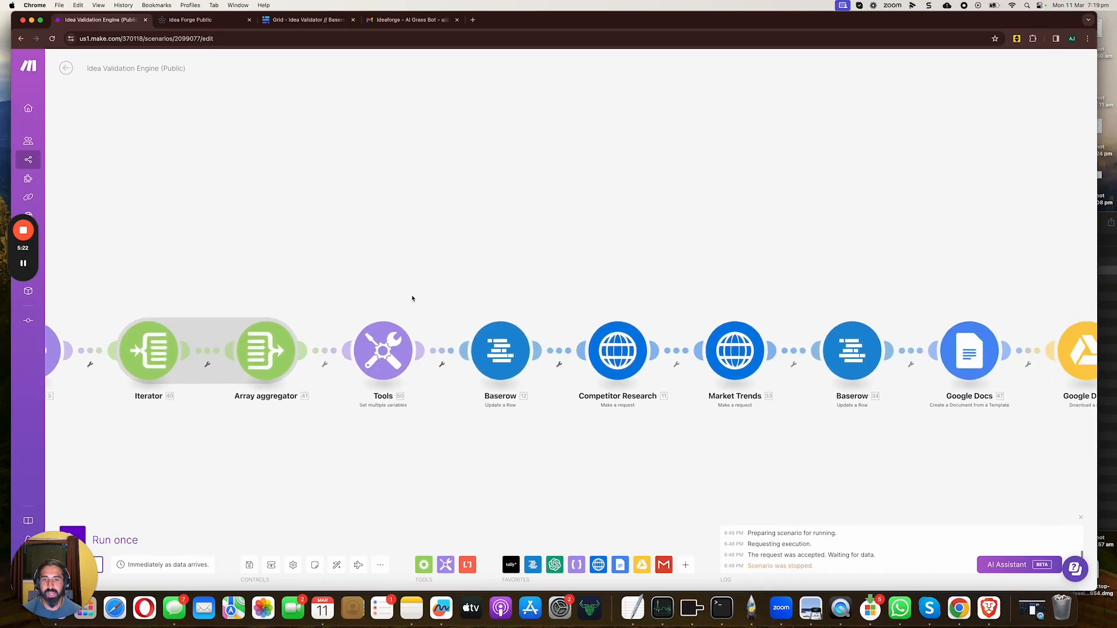
{"action": "scroll", "coordinate": [498, 286], "scroll_direction": "right", "scroll_amount": 3}
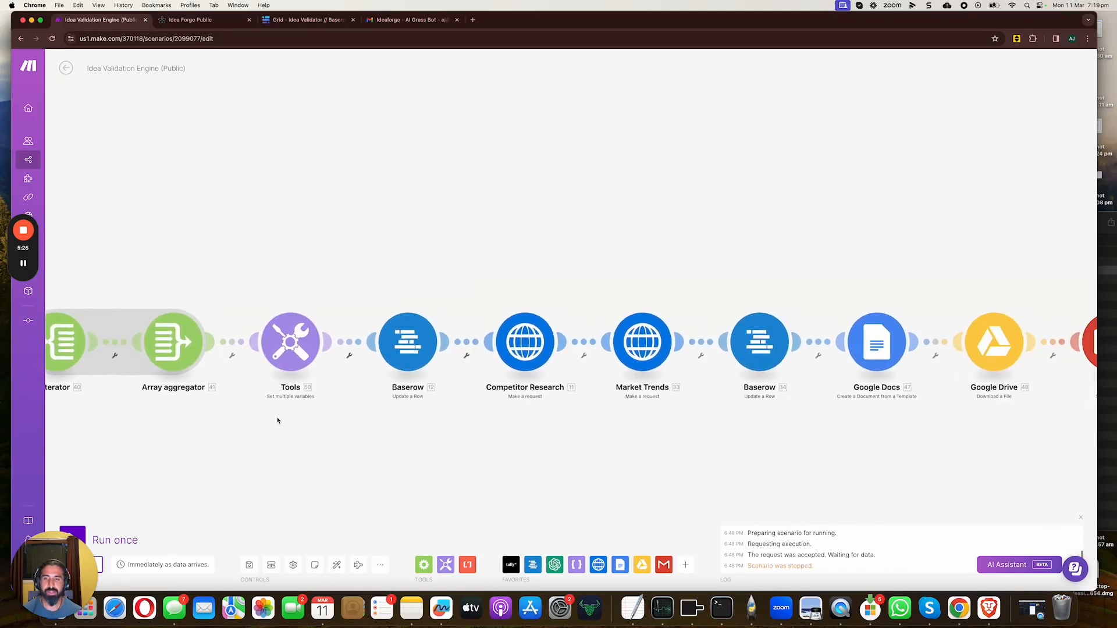
{"action": "left_click", "coordinate": [409, 327]}
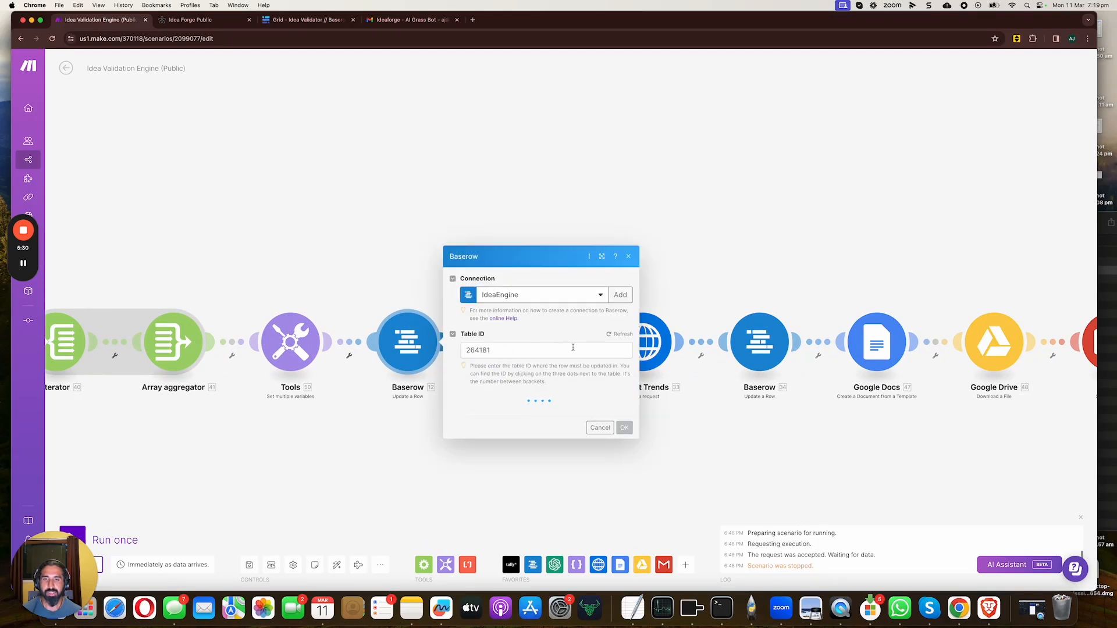
{"action": "scroll", "coordinate": [566, 345], "scroll_direction": "down", "scroll_amount": 2}
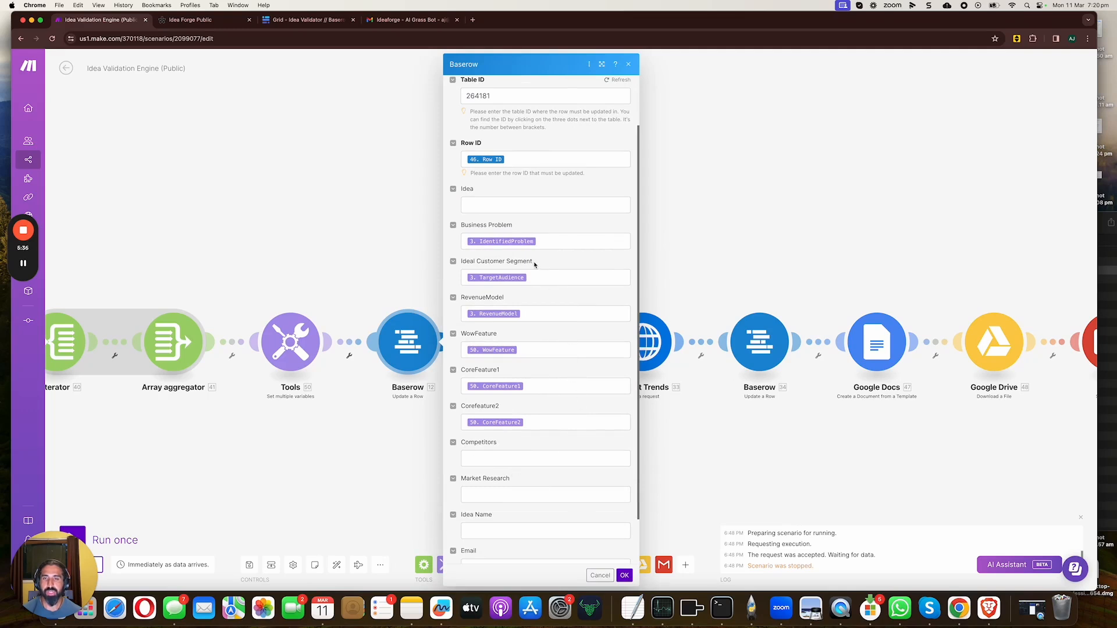
{"action": "scroll", "coordinate": [536, 265], "scroll_direction": "down", "scroll_amount": 2}
{"action": "scroll", "coordinate": [536, 265], "scroll_direction": "up", "scroll_amount": 3}
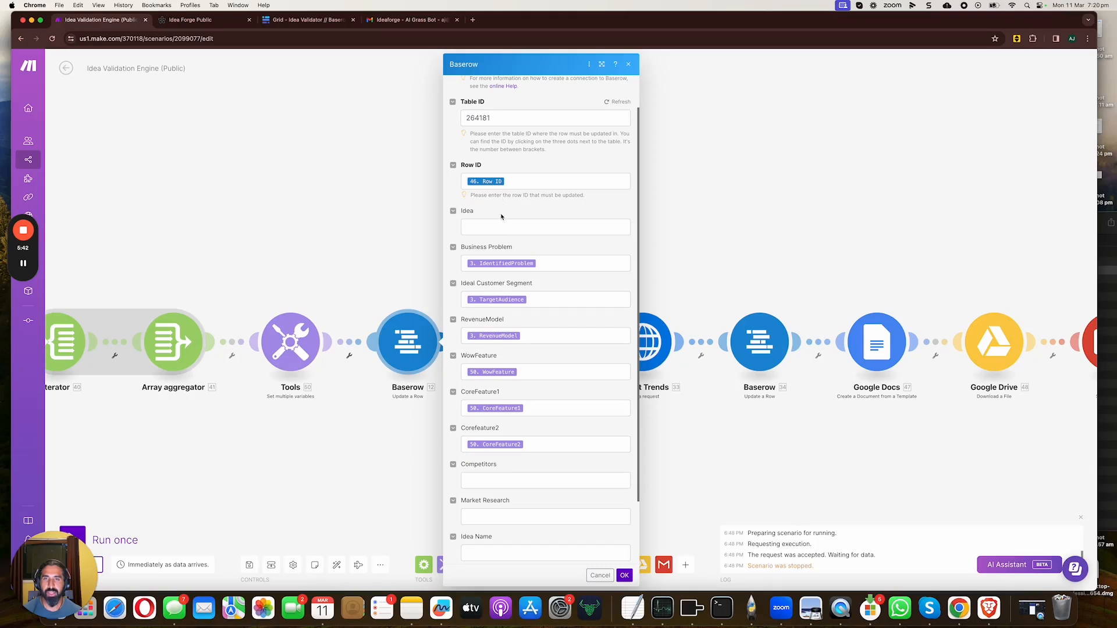
{"action": "scroll", "coordinate": [288, 244], "scroll_direction": "left", "scroll_amount": 10}
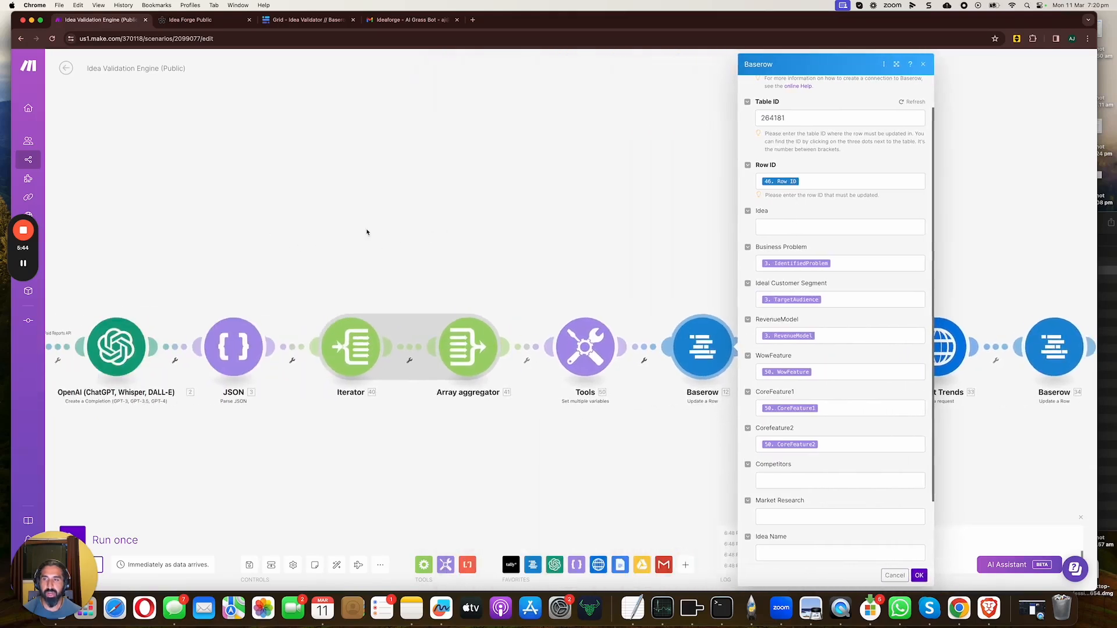
{"action": "left_click_drag", "start_coordinate": [688, 197], "coordinate": [322, 198]}
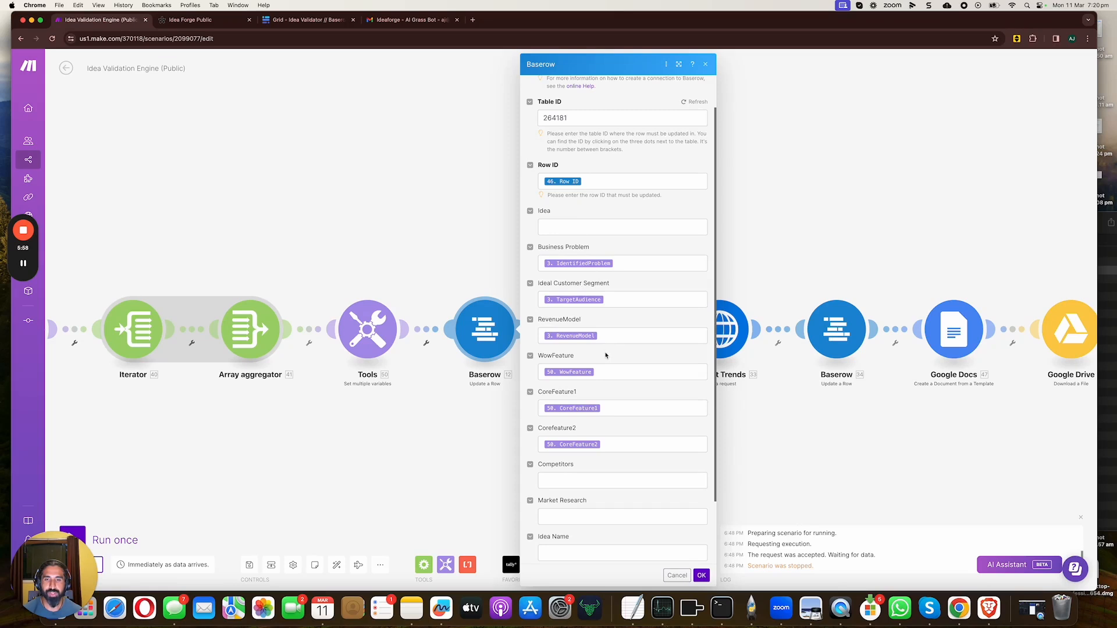
{"action": "left_click", "coordinate": [796, 422]}
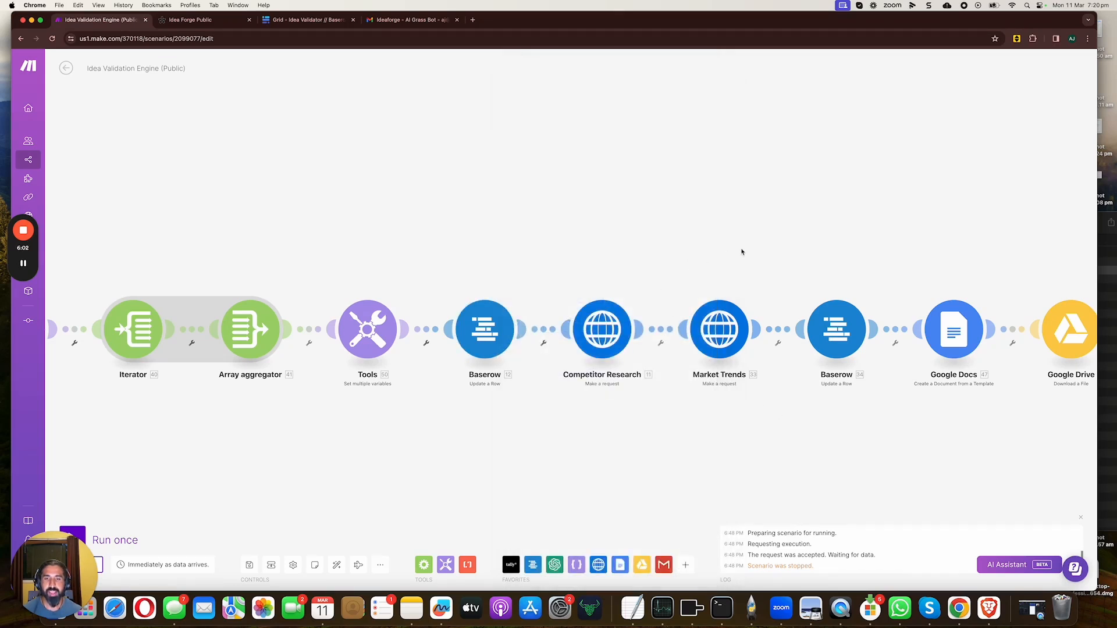
Inspect the Perplexity API URL, POST method, headers and body type in the Competitor Research HTTP module.
{"action": "left_click_drag", "start_coordinate": [742, 251], "coordinate": [486, 252]}
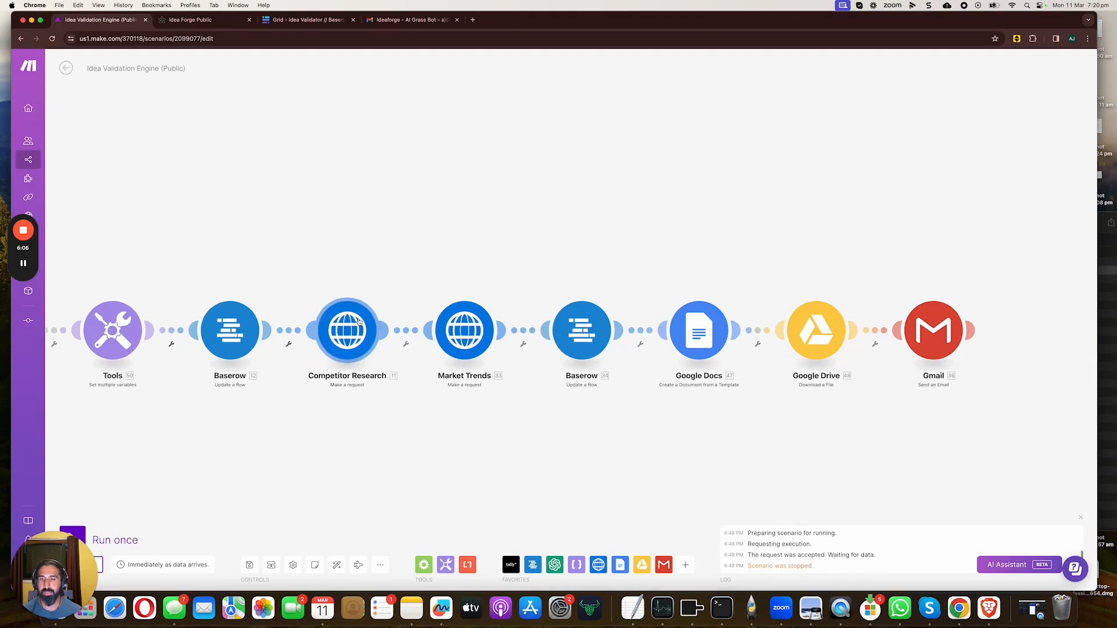
{"action": "left_click", "coordinate": [359, 322]}
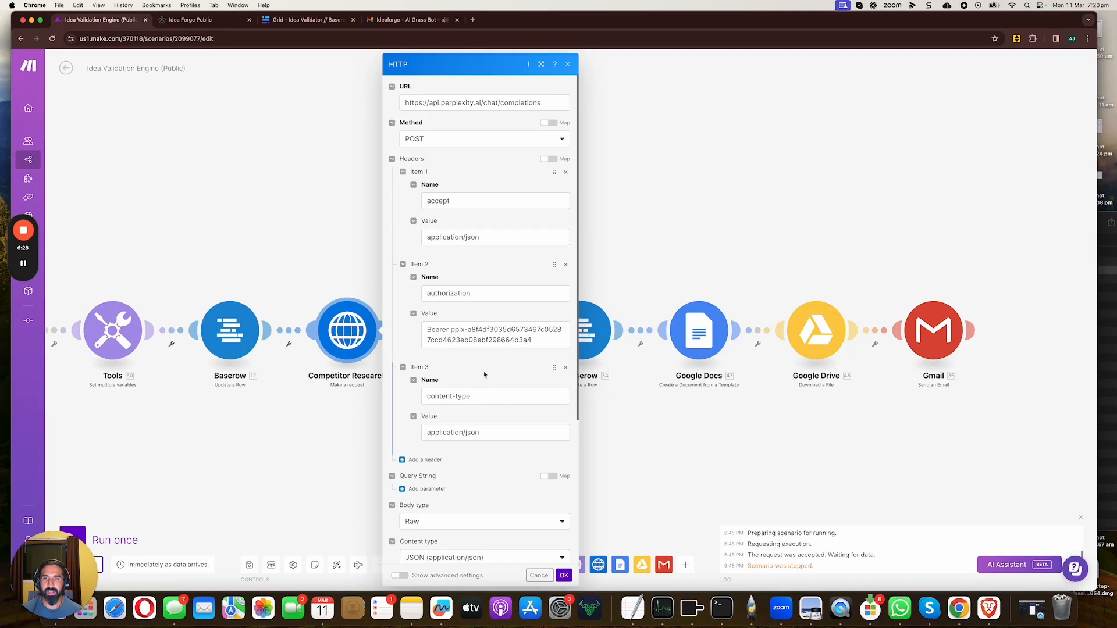
{"action": "scroll", "coordinate": [490, 308], "scroll_direction": "down", "scroll_amount": 1}
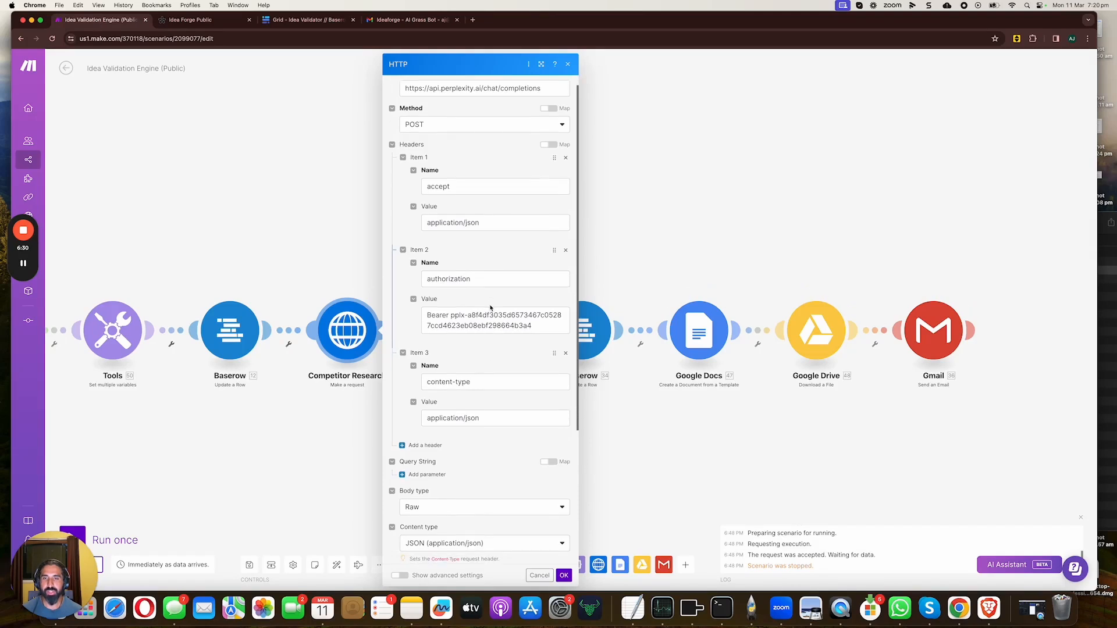
{"action": "left_click", "coordinate": [336, 465]}
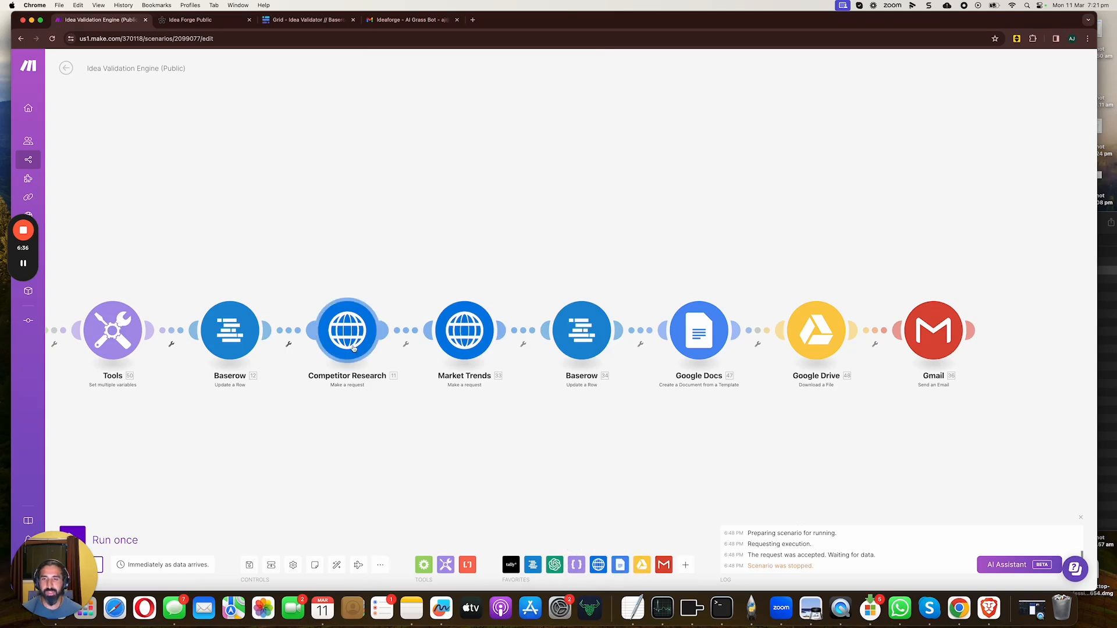
Review the headers and the competitor research prompt in the Competitor Research HTTP module's request content, and close the module.
{"action": "left_click", "coordinate": [354, 348]}
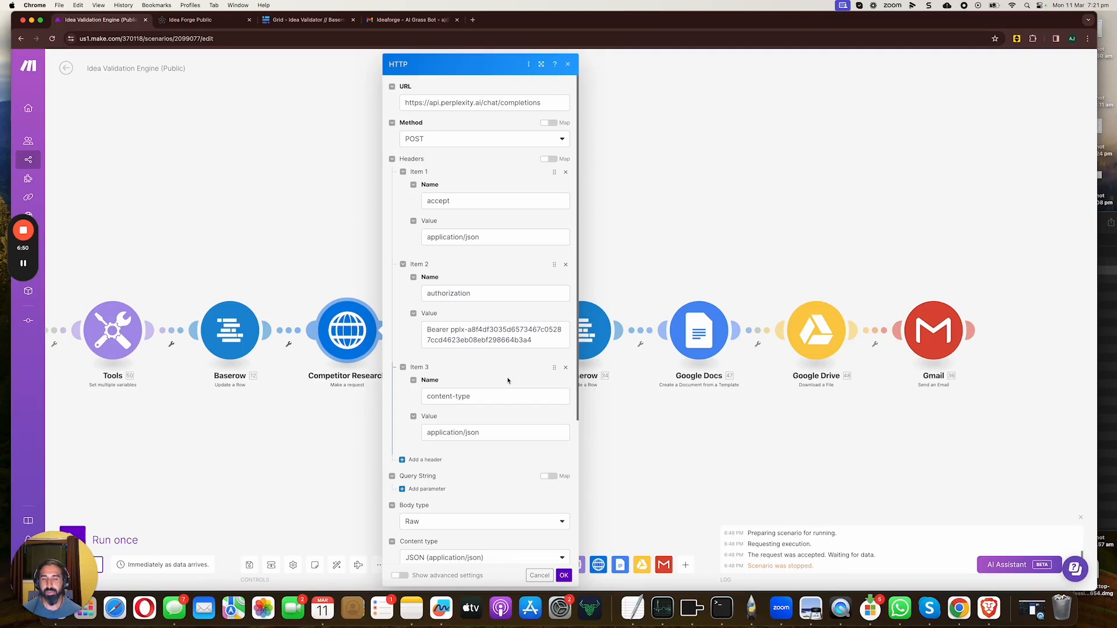
{"action": "scroll", "coordinate": [505, 380], "scroll_direction": "down", "scroll_amount": 5}
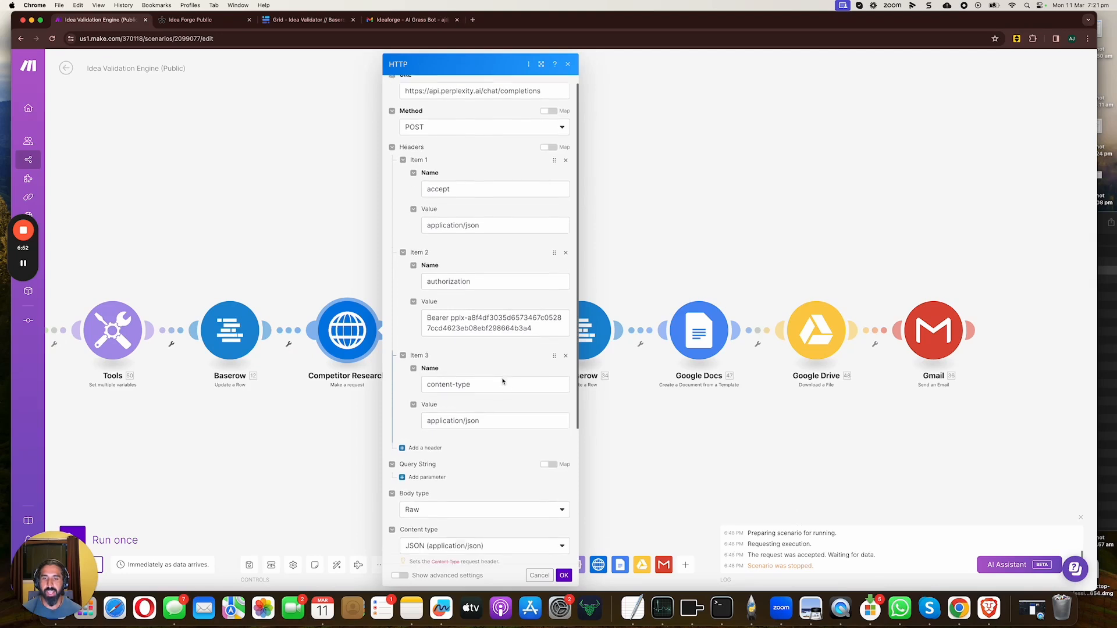
{"action": "scroll", "coordinate": [503, 381], "scroll_direction": "down", "scroll_amount": 3}
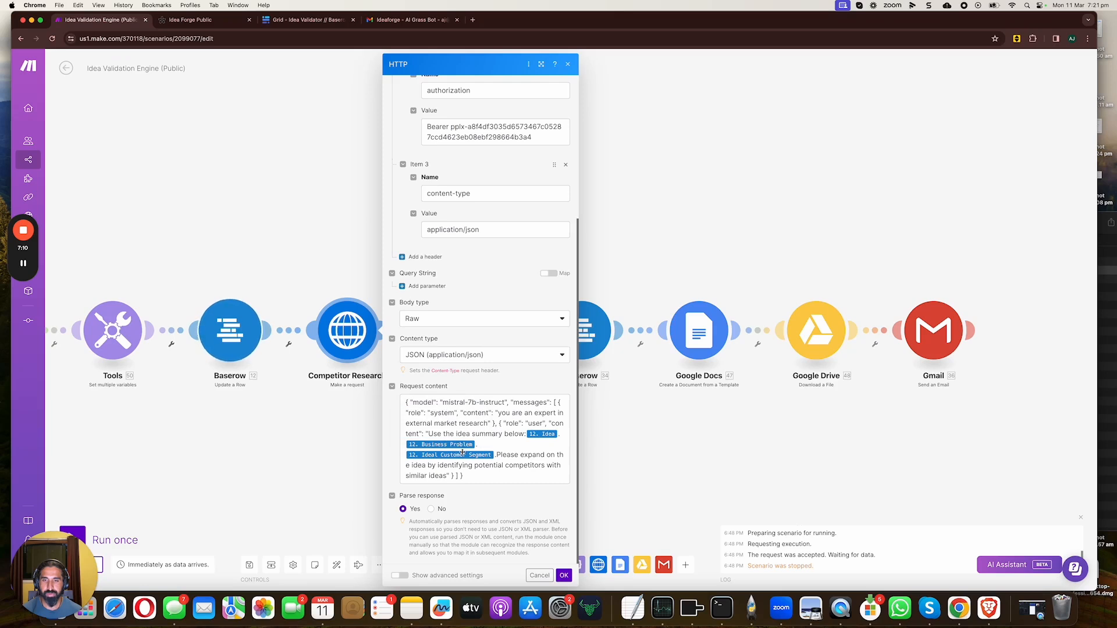
{"action": "left_click", "coordinate": [563, 575]}
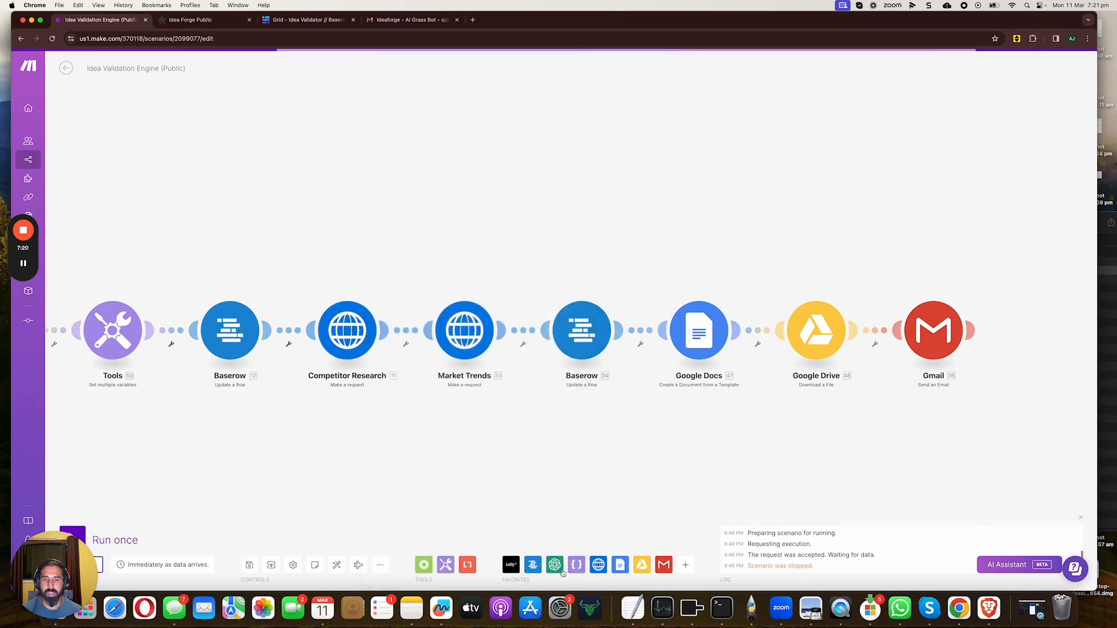
Inspect the market trends prompt in the Market Trends HTTP module's request content and close the module.
{"action": "left_click", "coordinate": [466, 339]}
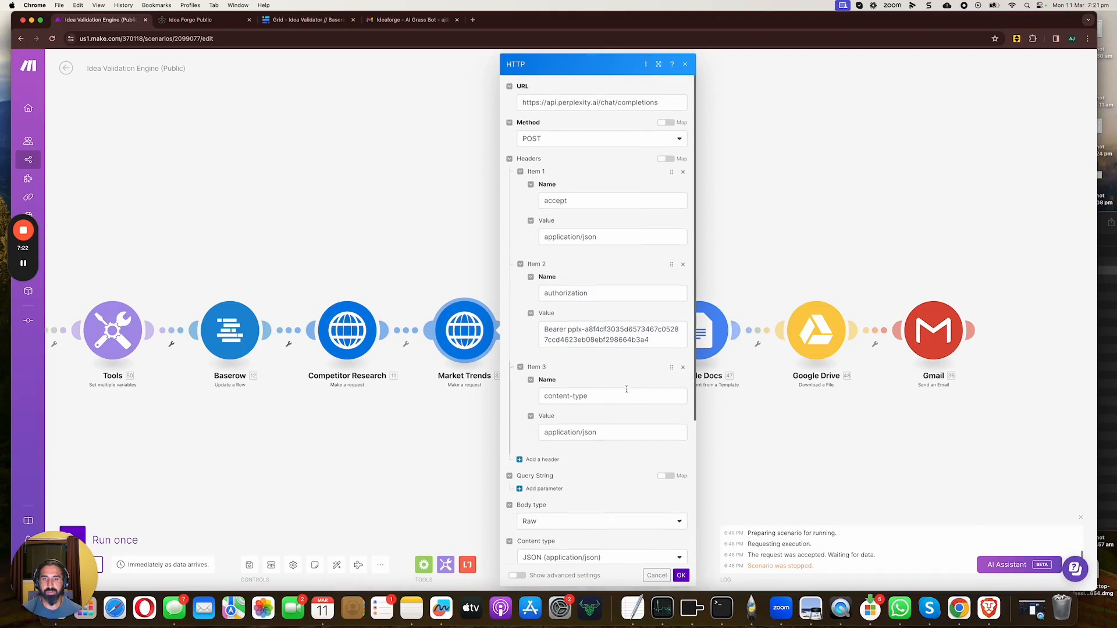
{"action": "scroll", "coordinate": [600, 466], "scroll_direction": "down", "scroll_amount": 5}
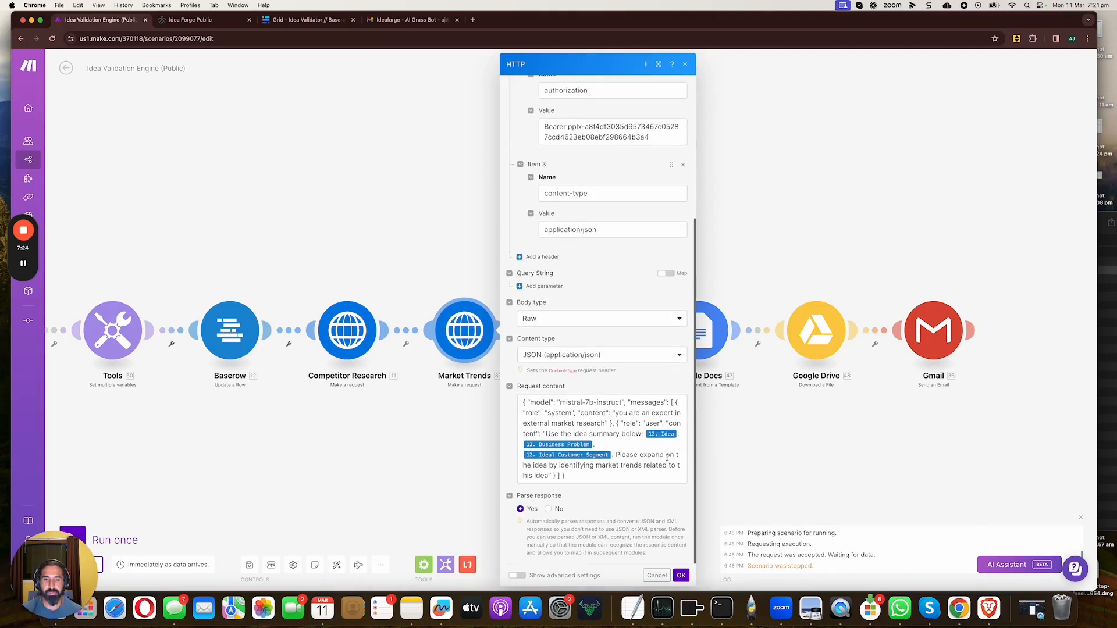
{"action": "left_click", "coordinate": [738, 449]}
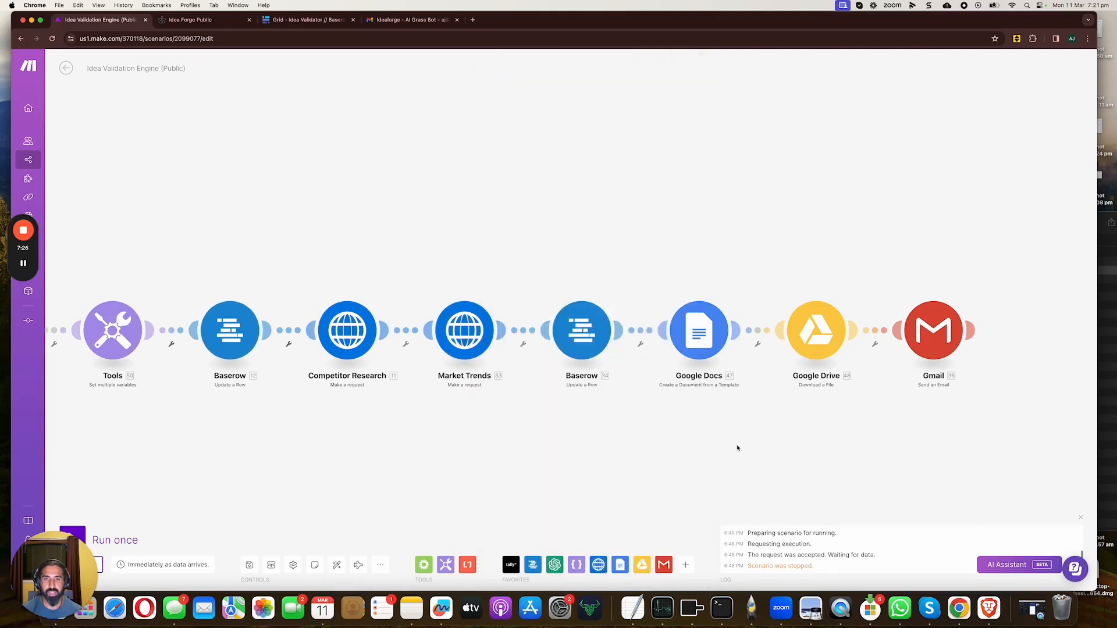
Inspect the Row ID, Competitors and Market Research mappings in the Baserow Update a Row module that follows Market Trends.
{"action": "left_click_drag", "start_coordinate": [603, 248], "coordinate": [499, 270]}
{"action": "left_click", "coordinate": [472, 337]}
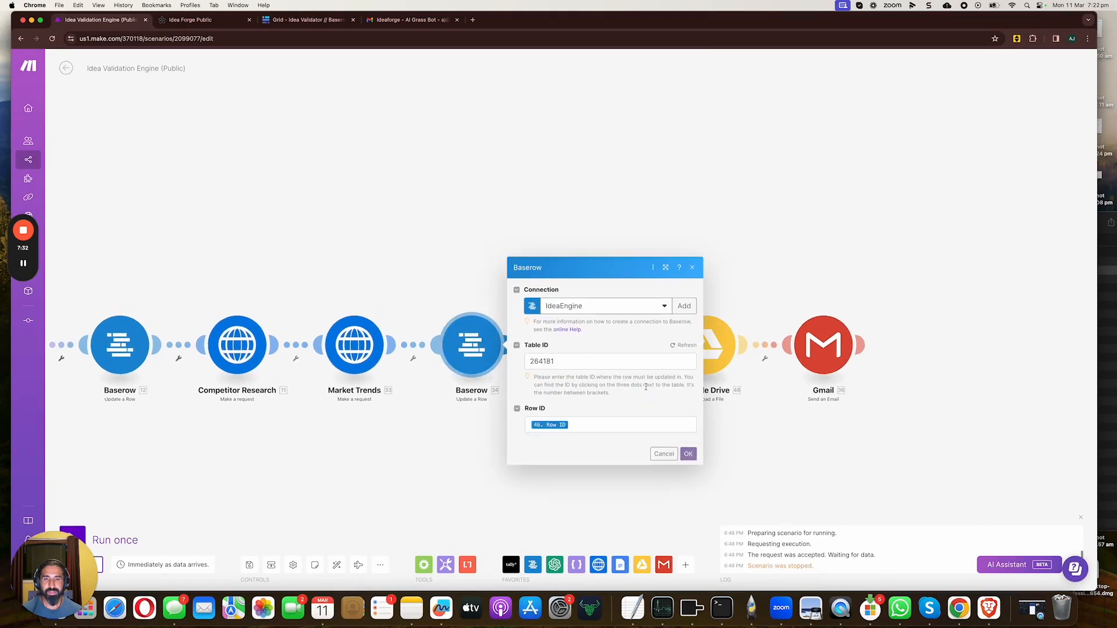
{"action": "scroll", "coordinate": [633, 412], "scroll_direction": "down", "scroll_amount": 3}
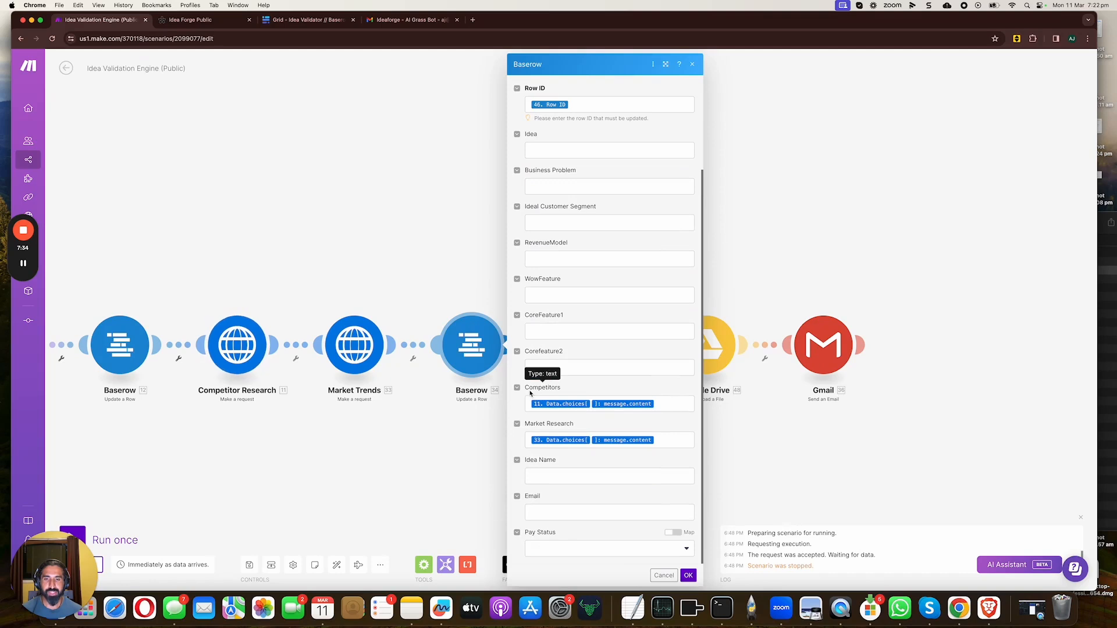
{"action": "left_click", "coordinate": [733, 434]}
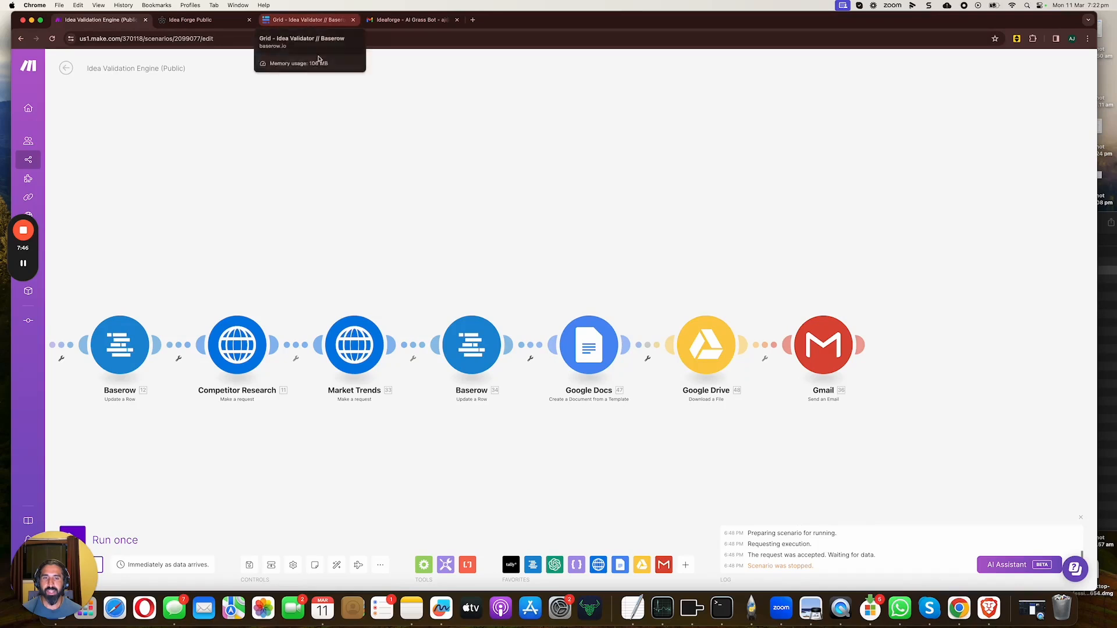
Switch to the Baserow Idea Validator table and go through the AI Grass Bot row's fields from Idea to Pay Status, returning to Competitors.
{"action": "left_click", "coordinate": [314, 23]}
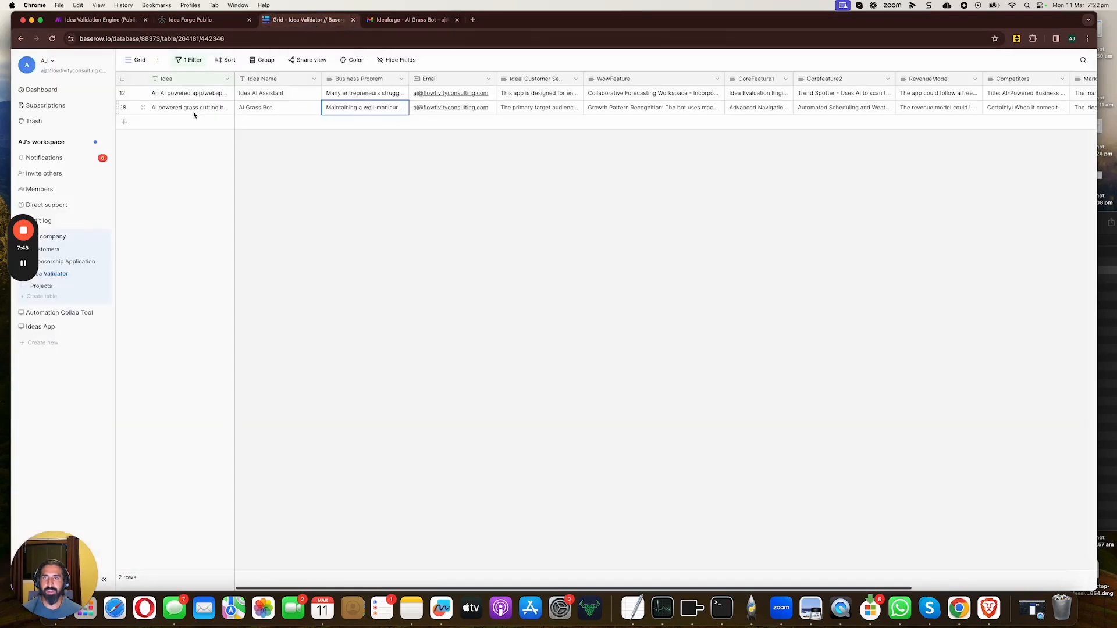
{"action": "left_click", "coordinate": [201, 110]}
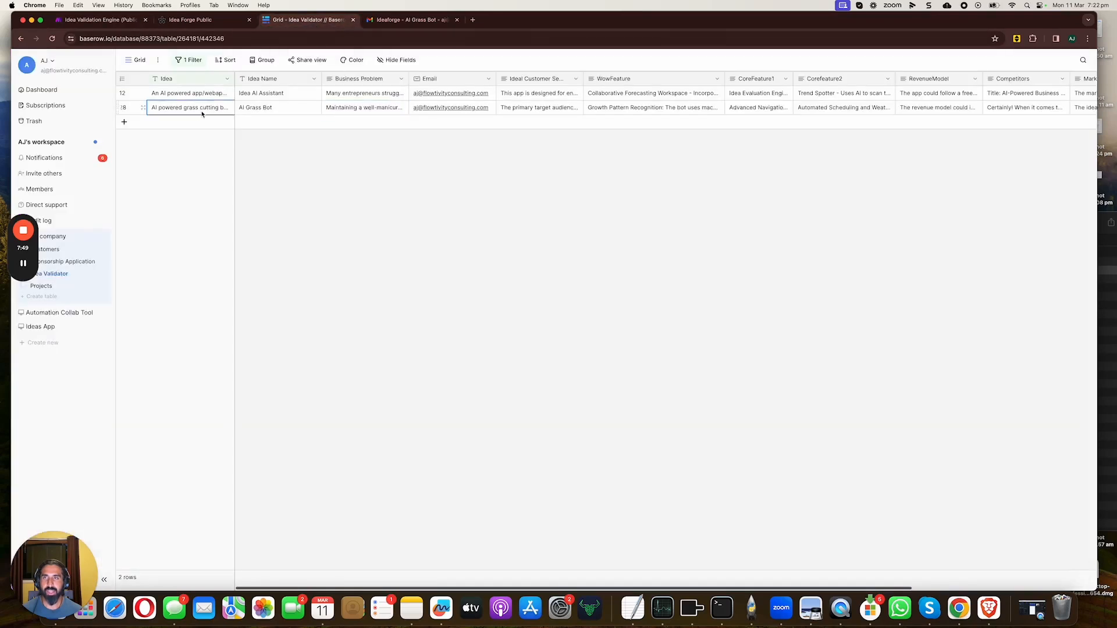
{"action": "left_click", "coordinate": [619, 108]}
{"action": "key", "text": "Right"}
{"action": "key", "text": "Right"}
{"action": "key", "text": "Right"}
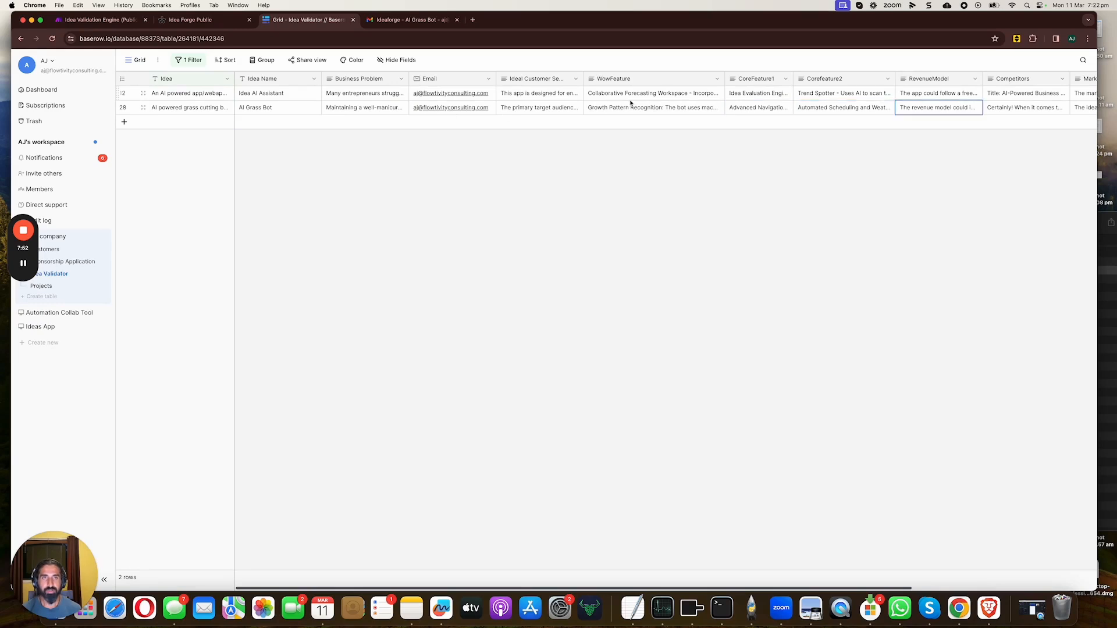
{"action": "key", "text": "Right"}
{"action": "key", "text": "Right"}
{"action": "key", "text": "Right"}
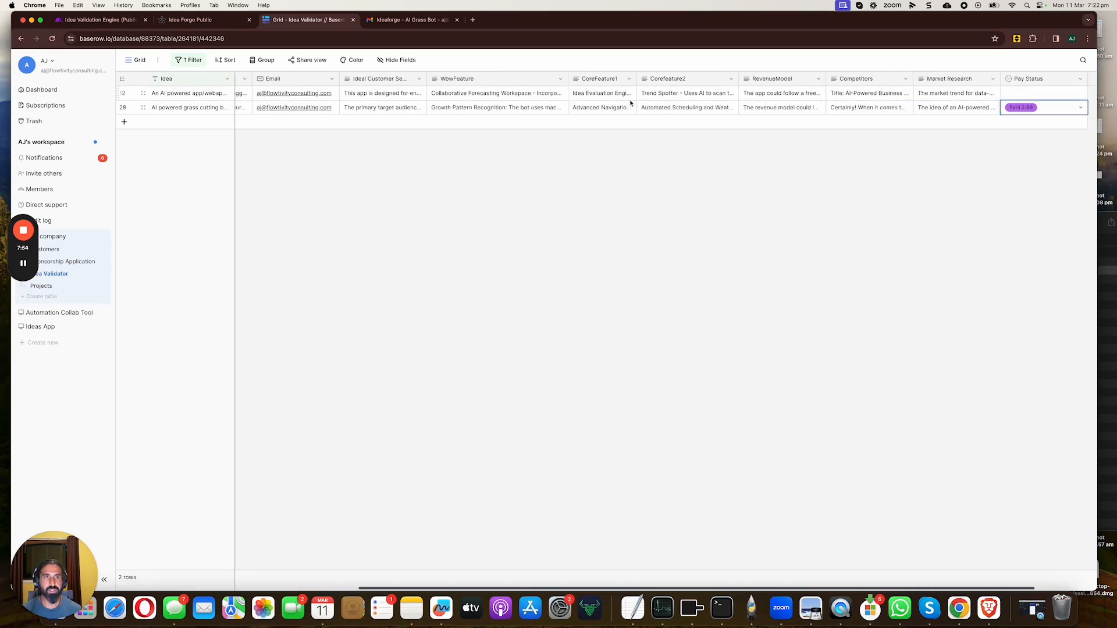
{"action": "key", "text": "Left"}
{"action": "key", "text": "Left"}
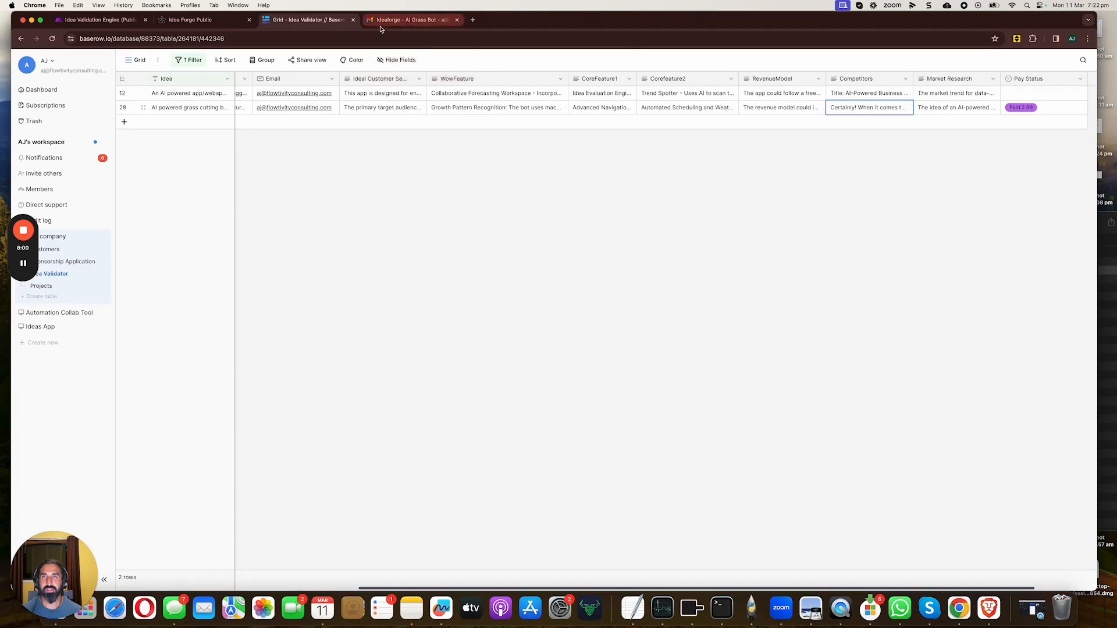
Switch to the emailed Ideaforge - AI Grass Bot.pdf in Gmail and view the report back to its first page.
{"action": "left_click", "coordinate": [401, 25]}
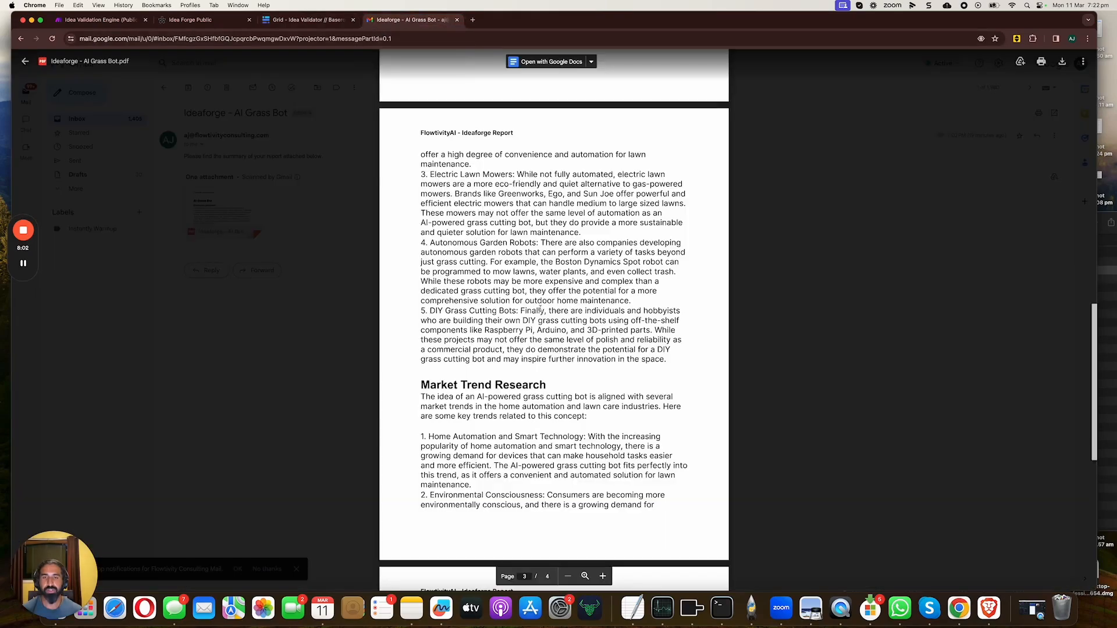
{"action": "scroll", "coordinate": [540, 309], "scroll_direction": "up", "scroll_amount": 15}
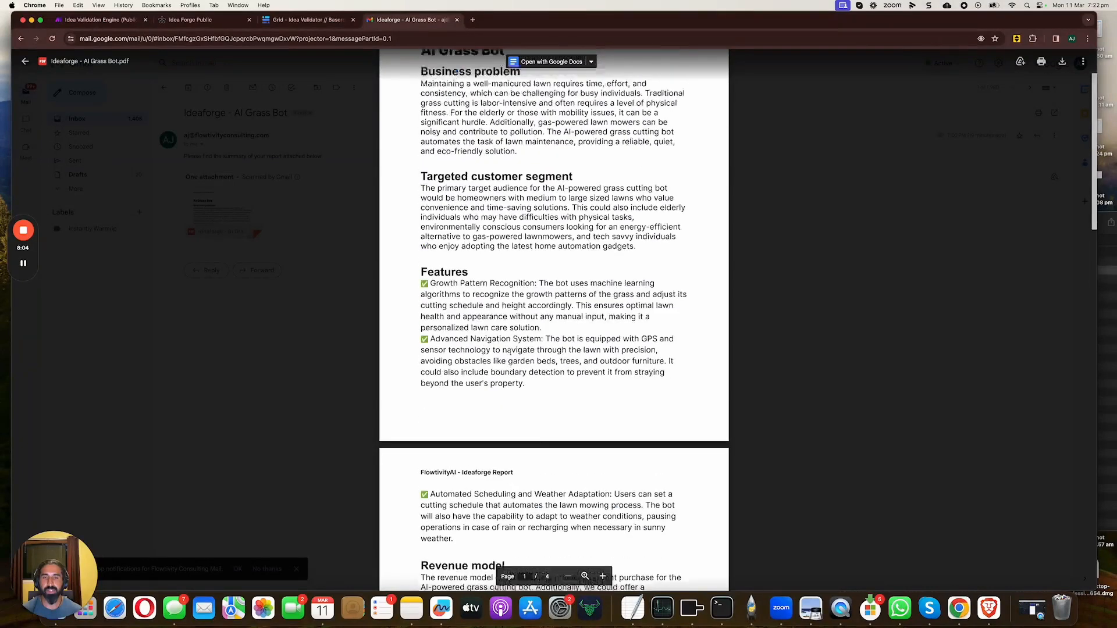
{"action": "scroll", "coordinate": [511, 351], "scroll_direction": "up", "scroll_amount": 3}
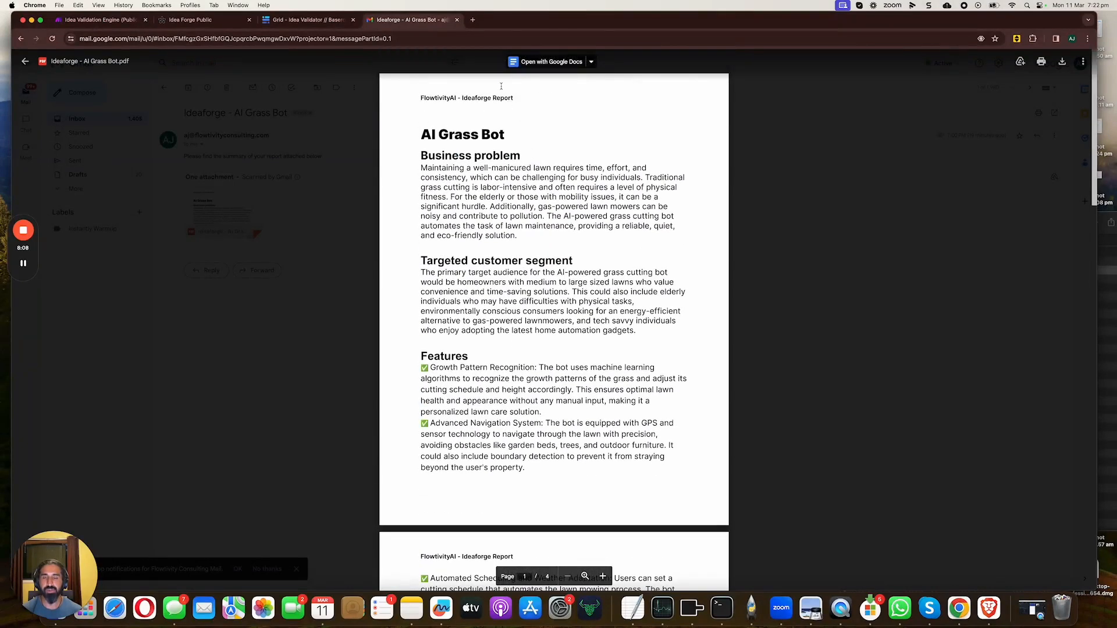
Open the Ideaforgetemp document from the Template folder of Idea Engine in Google Drive.
{"action": "left_click", "coordinate": [472, 26]}
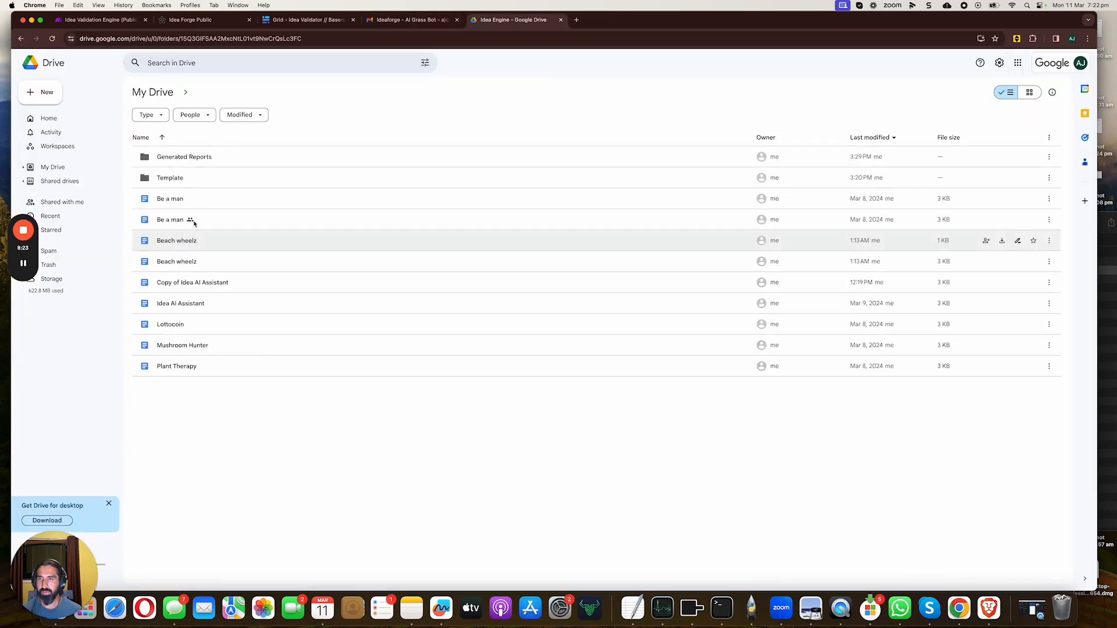
{"action": "double_click", "coordinate": [182, 178]}
{"action": "double_click", "coordinate": [219, 166]}
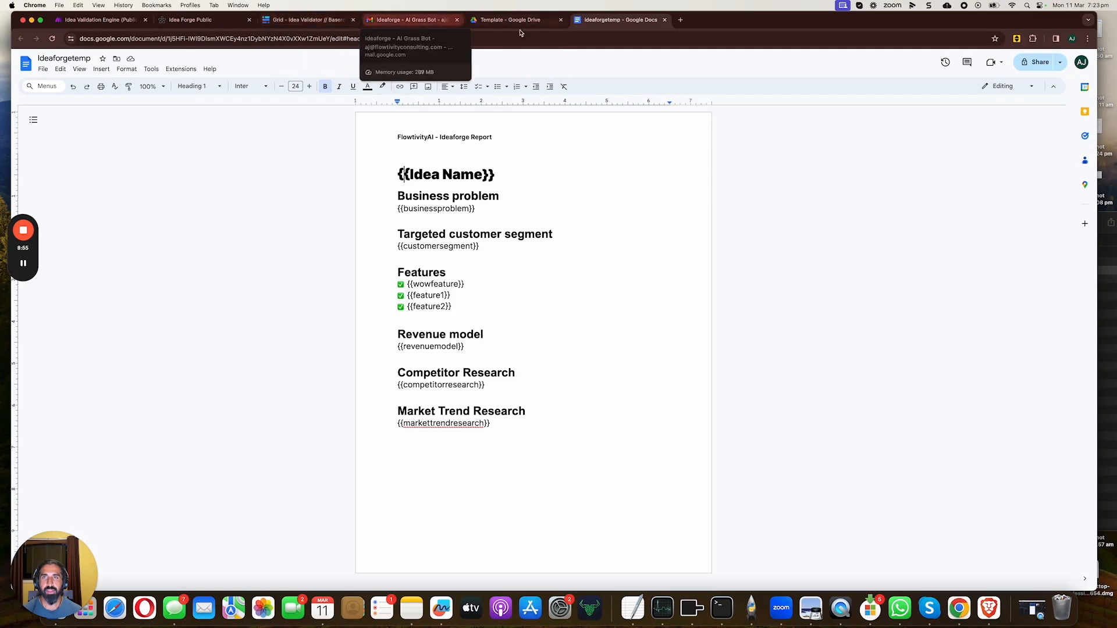
Return to the AI Grass Bot PDF in Gmail and compare its sections with the template placeholders.
{"action": "left_click", "coordinate": [410, 20]}
{"action": "scroll", "coordinate": [505, 249], "scroll_direction": "down", "scroll_amount": 1}
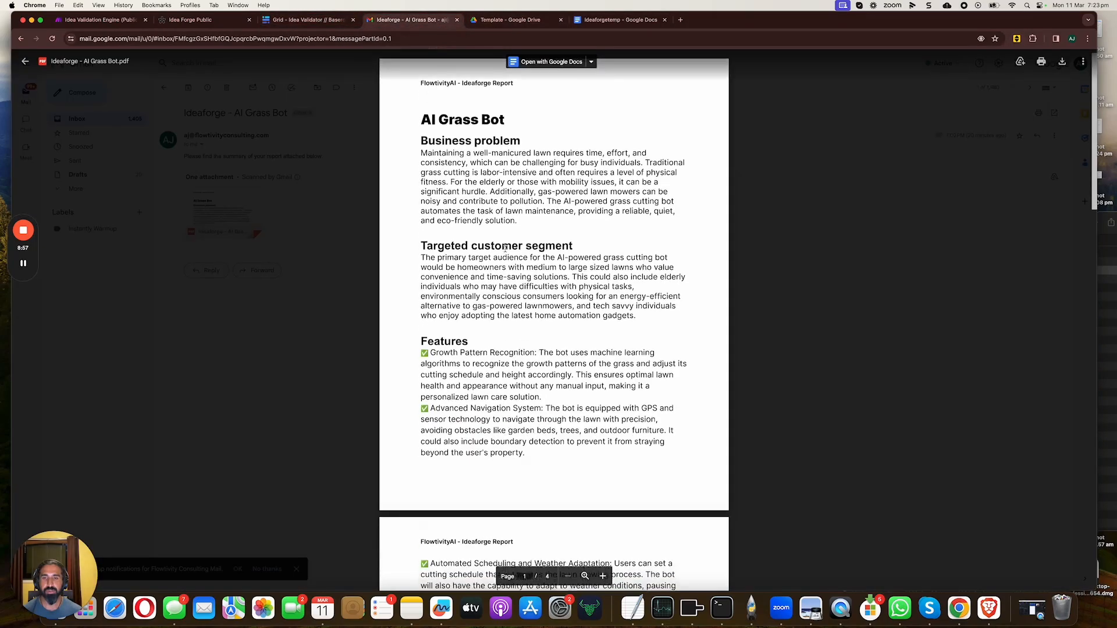
{"action": "scroll", "coordinate": [505, 249], "scroll_direction": "down", "scroll_amount": 10}
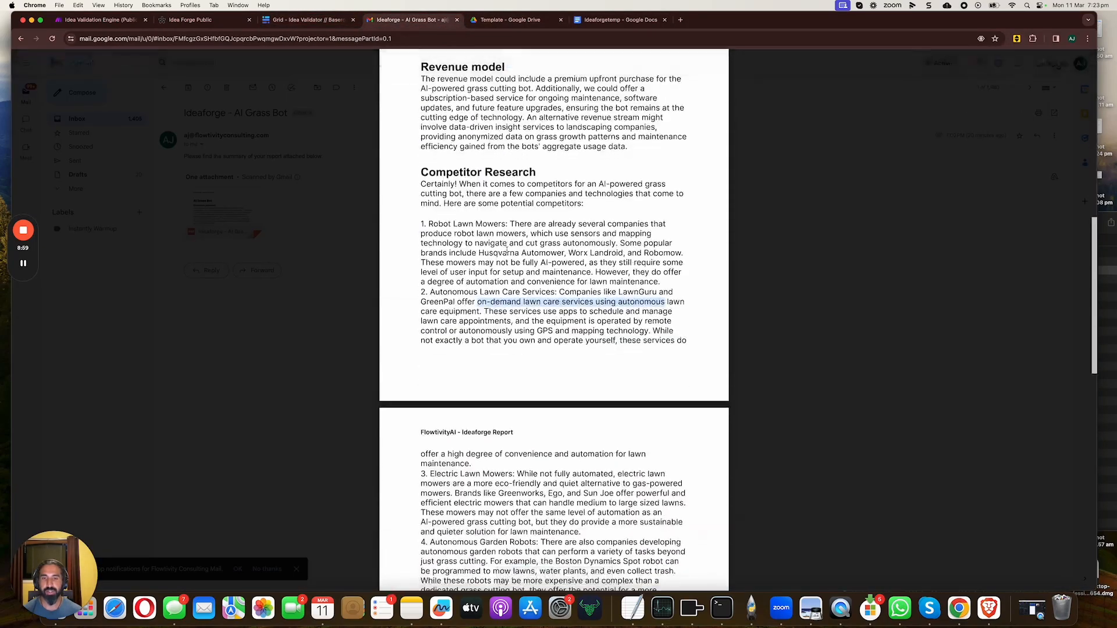
{"action": "scroll", "coordinate": [506, 250], "scroll_direction": "down", "scroll_amount": 2}
{"action": "scroll", "coordinate": [507, 250], "scroll_direction": "up", "scroll_amount": 10}
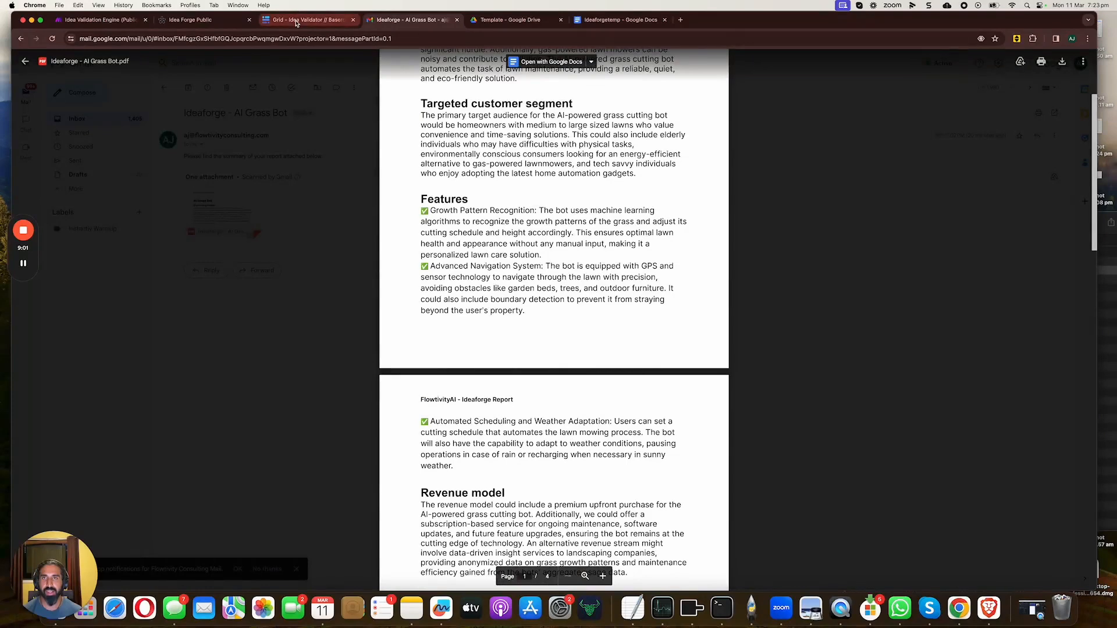
In the Make scenario, review the Google Docs module's Ideaforgetemp template, placeholder mappings, title and Generated Reports location.
{"action": "left_click", "coordinate": [99, 20]}
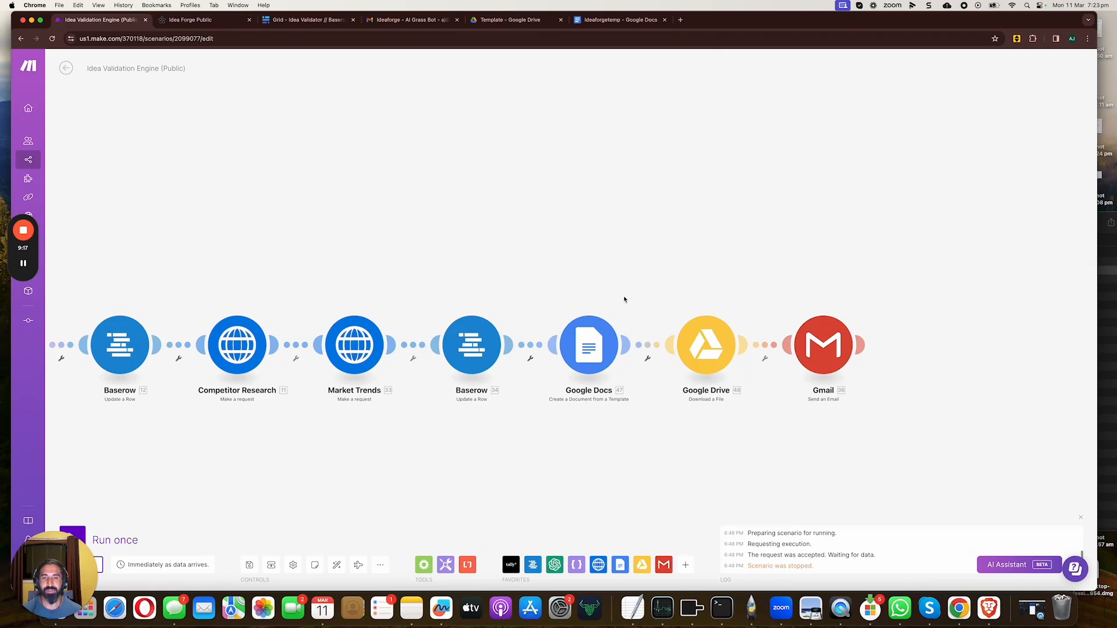
{"action": "left_click", "coordinate": [583, 348]}
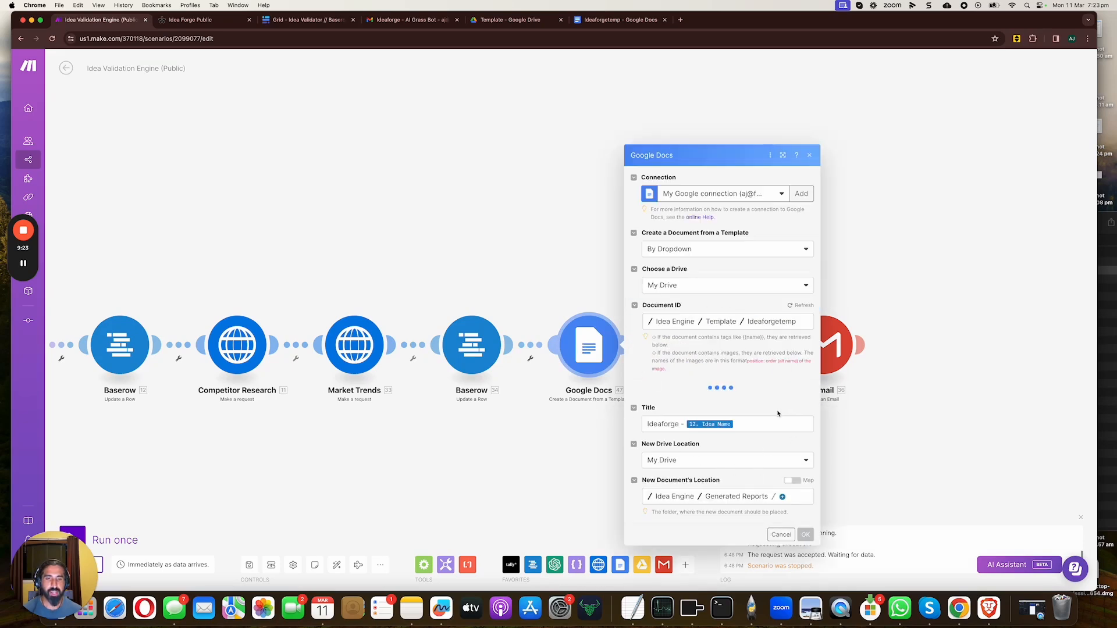
{"action": "scroll", "coordinate": [723, 385], "scroll_direction": "down", "scroll_amount": 4}
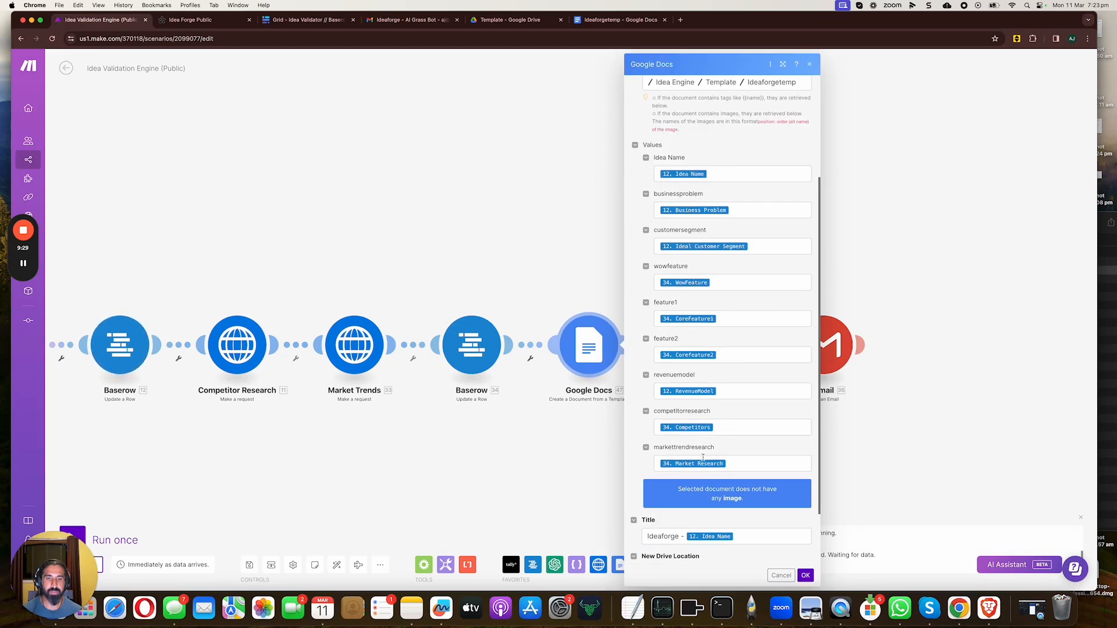
{"action": "scroll", "coordinate": [702, 458], "scroll_direction": "down", "scroll_amount": 2}
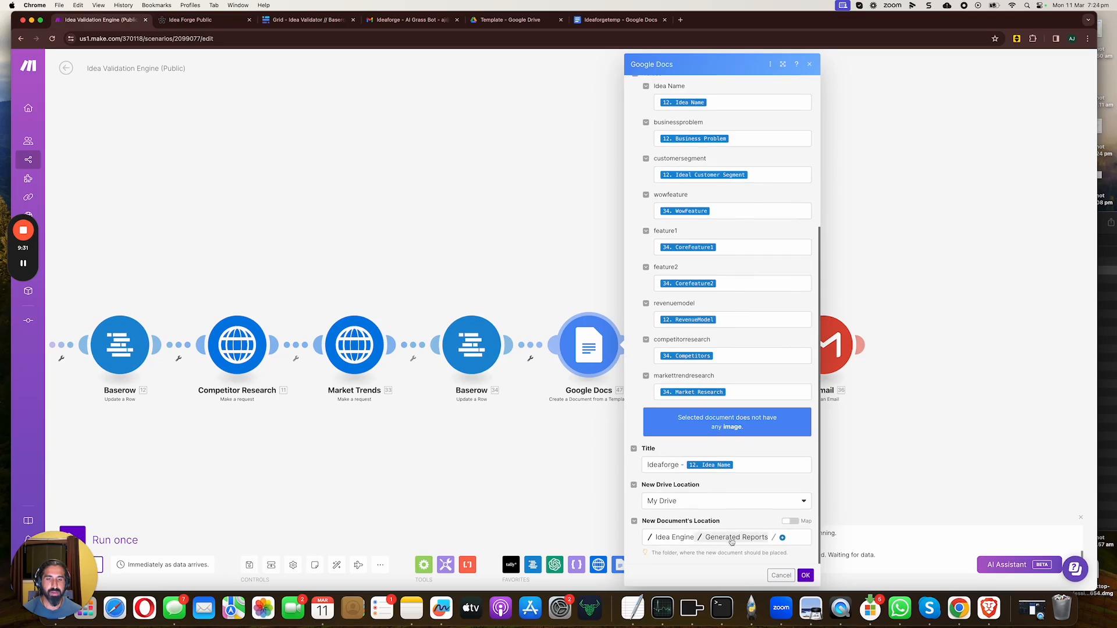
{"action": "left_click", "coordinate": [863, 463]}
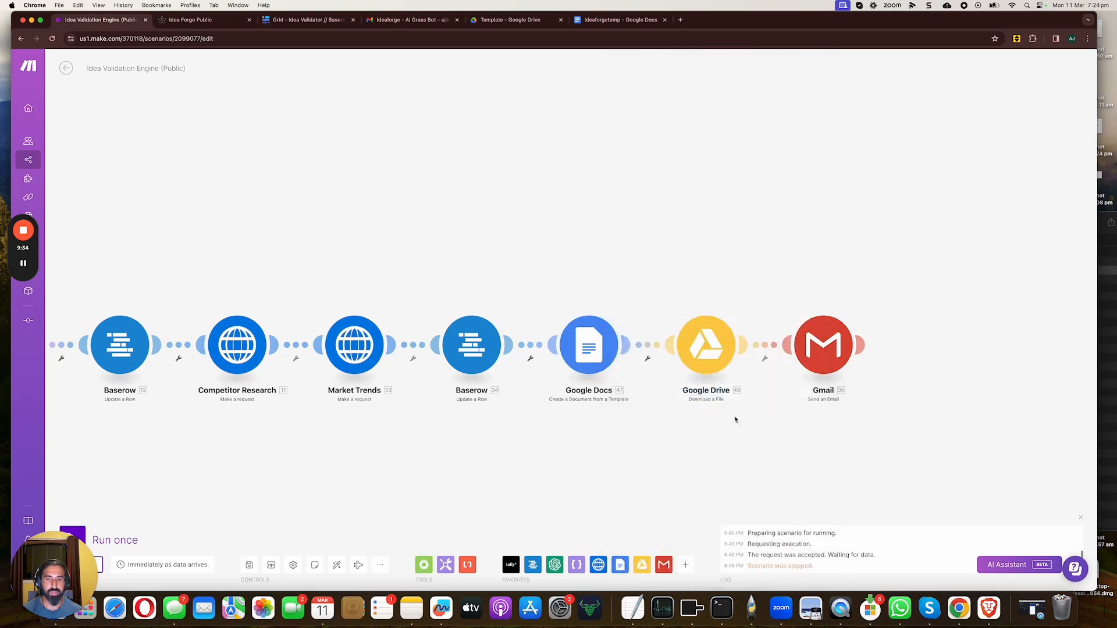
Inspect the Document ID mapping and PDF conversion settings in the Google Drive Download a File module.
{"action": "left_click", "coordinate": [727, 364]}
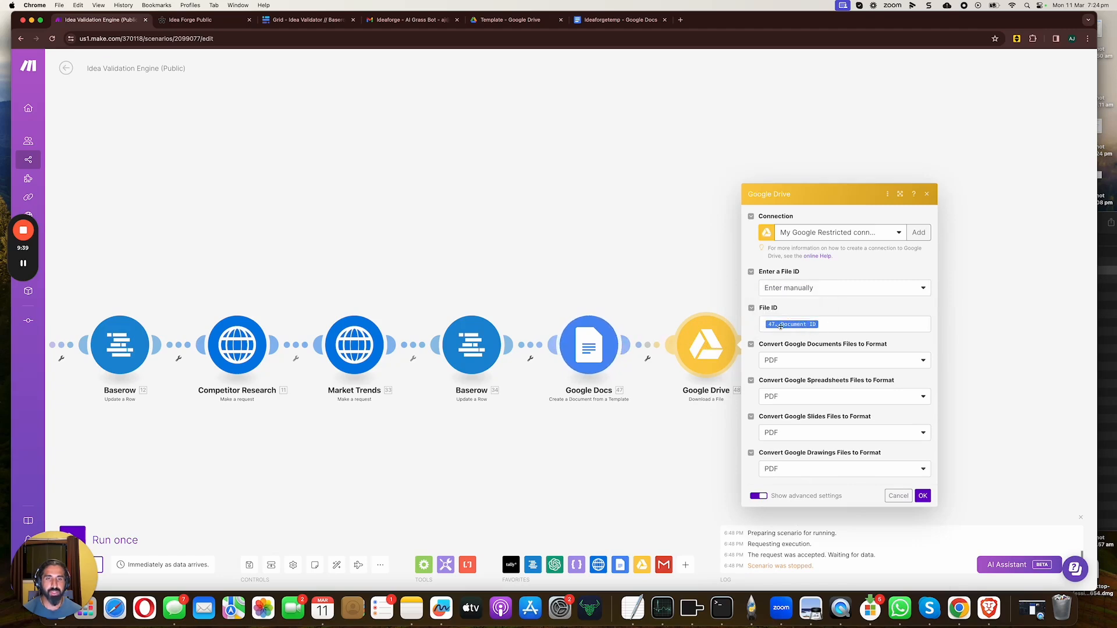
{"action": "left_click", "coordinate": [780, 326]}
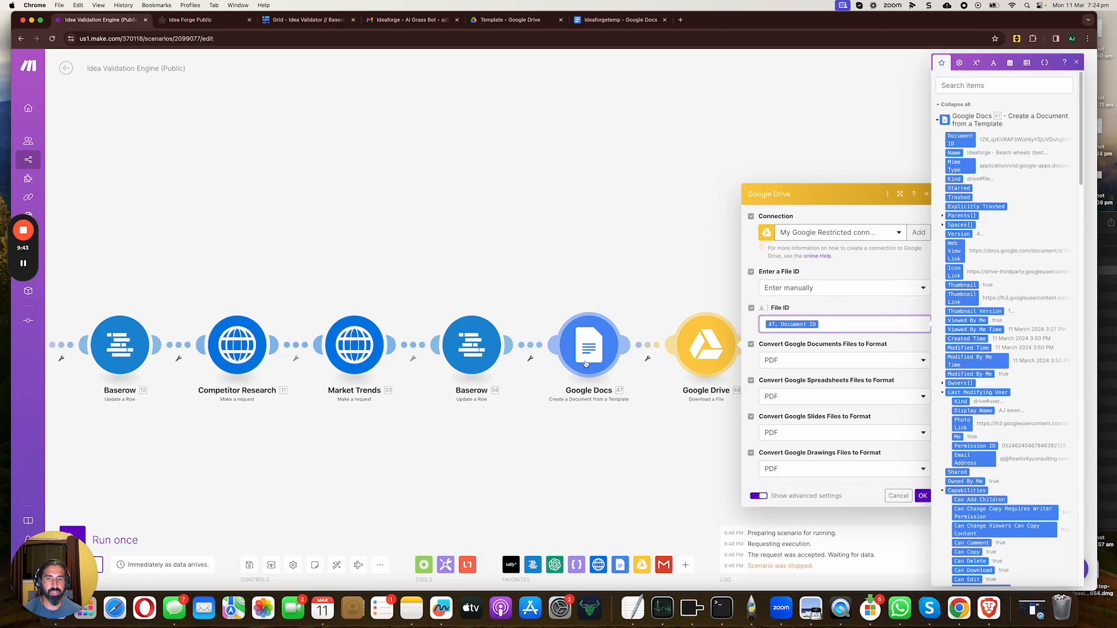
{"action": "left_click", "coordinate": [680, 267]}
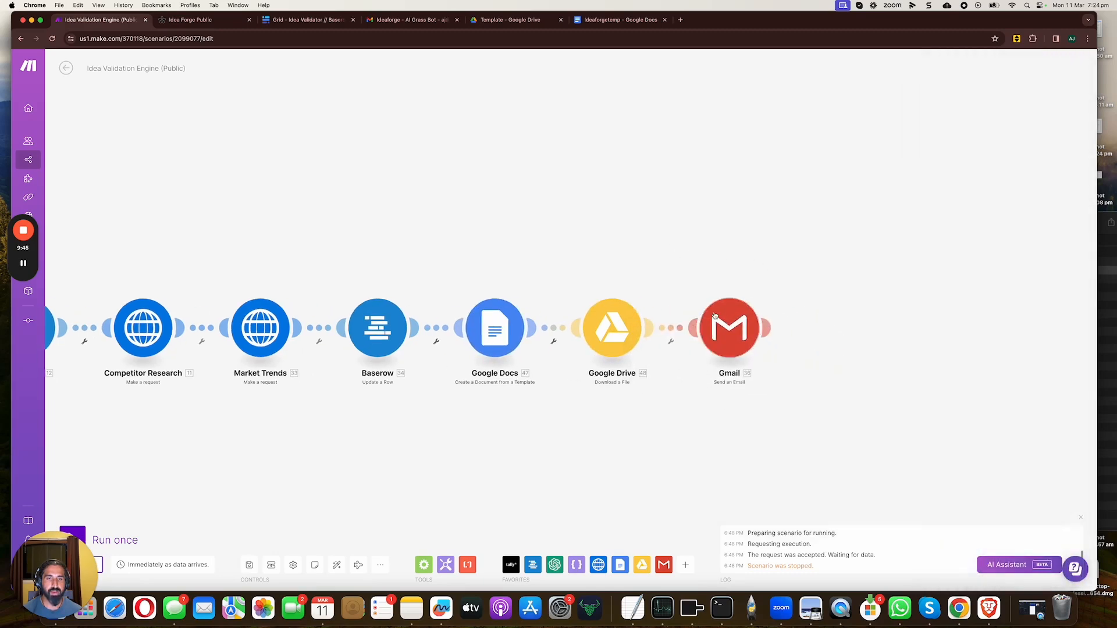
Review the Gmail module's recipient, subject, content and attachment, rechecking the Google Drive module that supplies the attached file.
{"action": "left_click", "coordinate": [714, 315]}
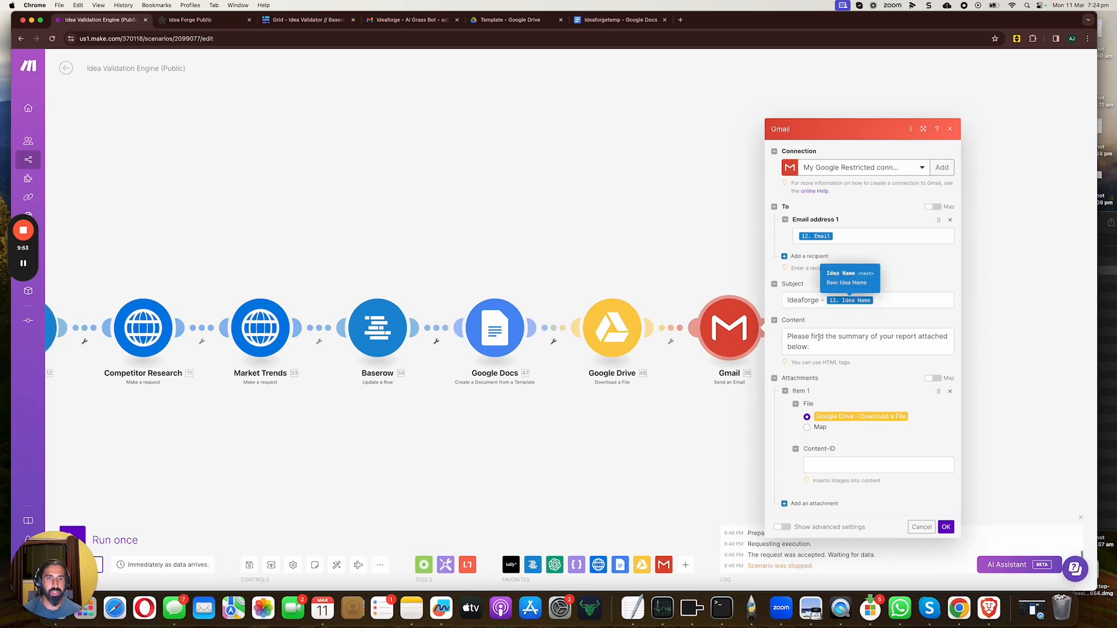
{"action": "mouse_move", "coordinate": [812, 236]}
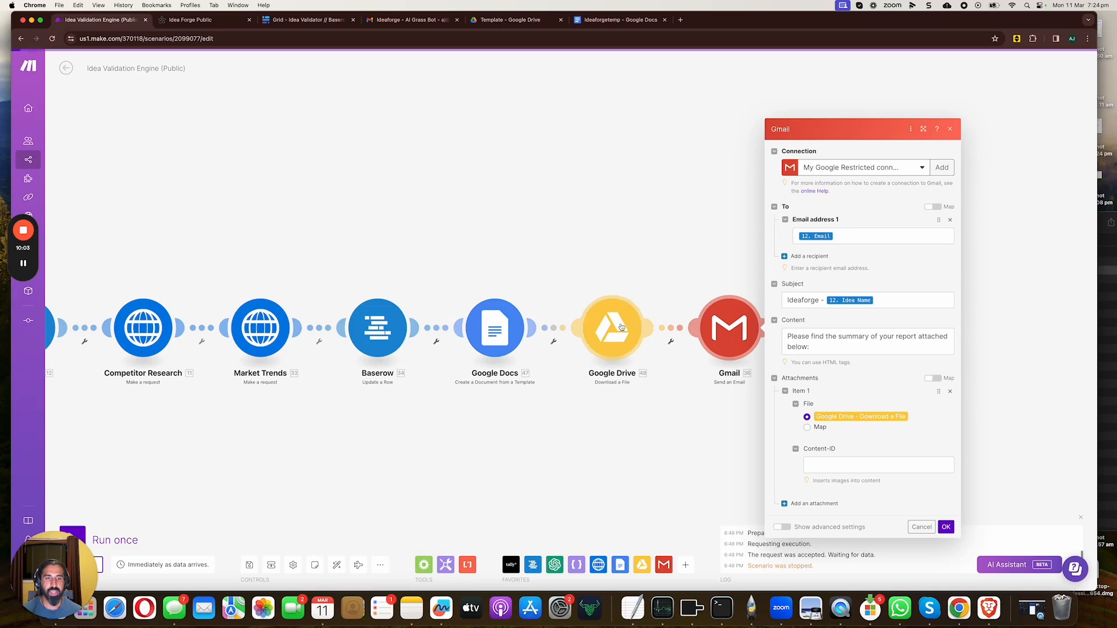
{"action": "left_click", "coordinate": [621, 328]}
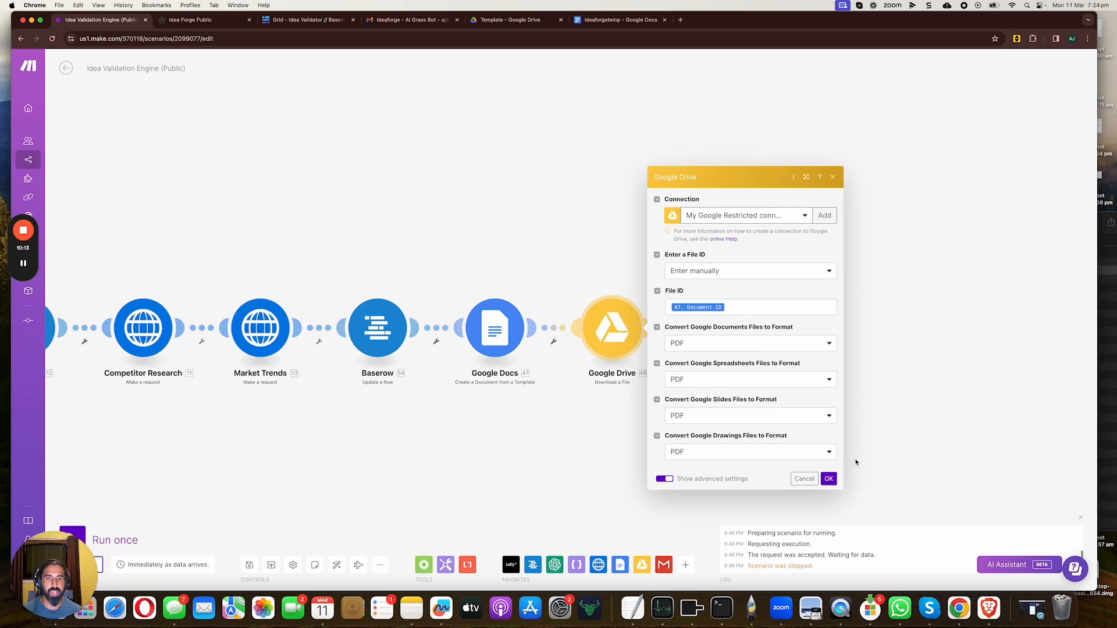
{"action": "left_click", "coordinate": [829, 478]}
{"action": "left_click", "coordinate": [755, 334]}
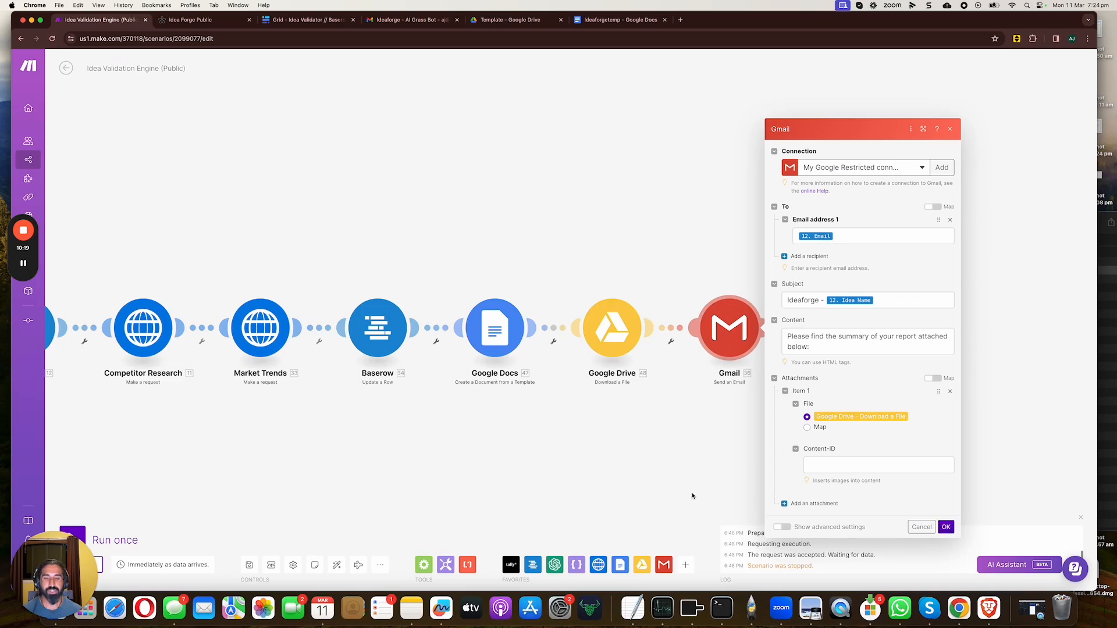
{"action": "mouse_move", "coordinate": [29, 232]}
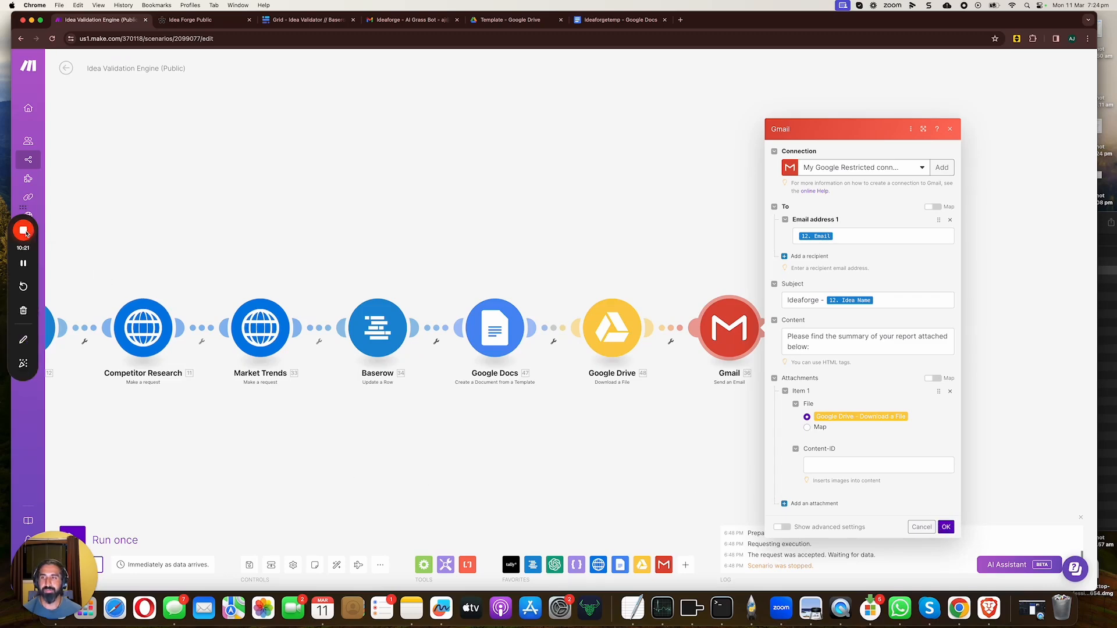